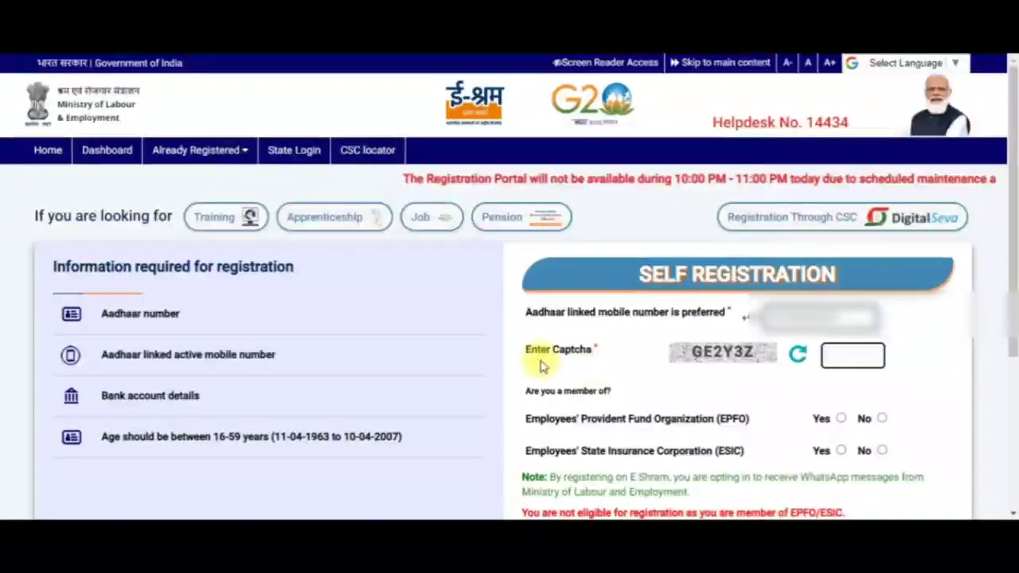
Enter the captcha code shown on the form
left_click_drag(525, 348, 598, 351)
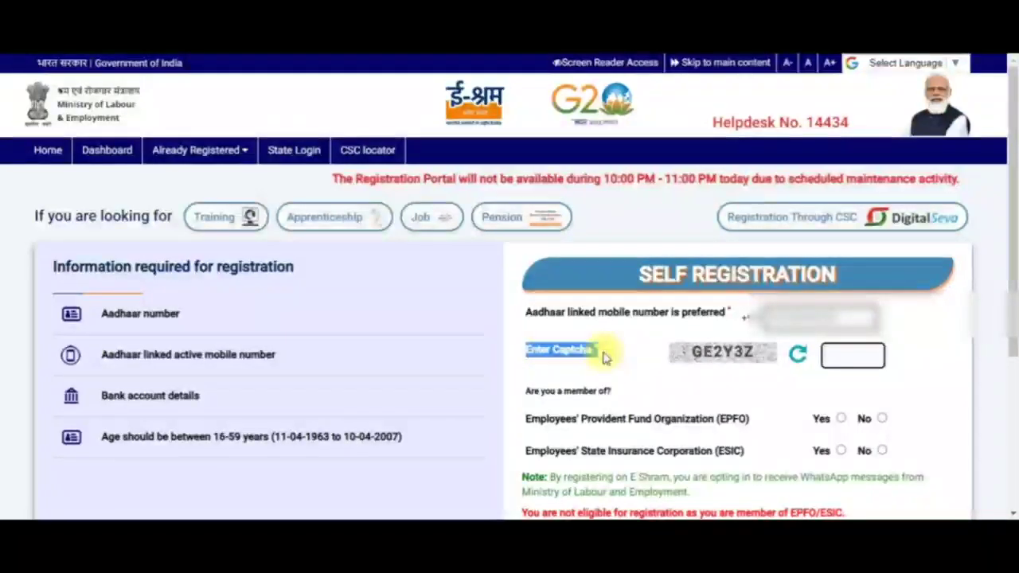
left_click(843, 365)
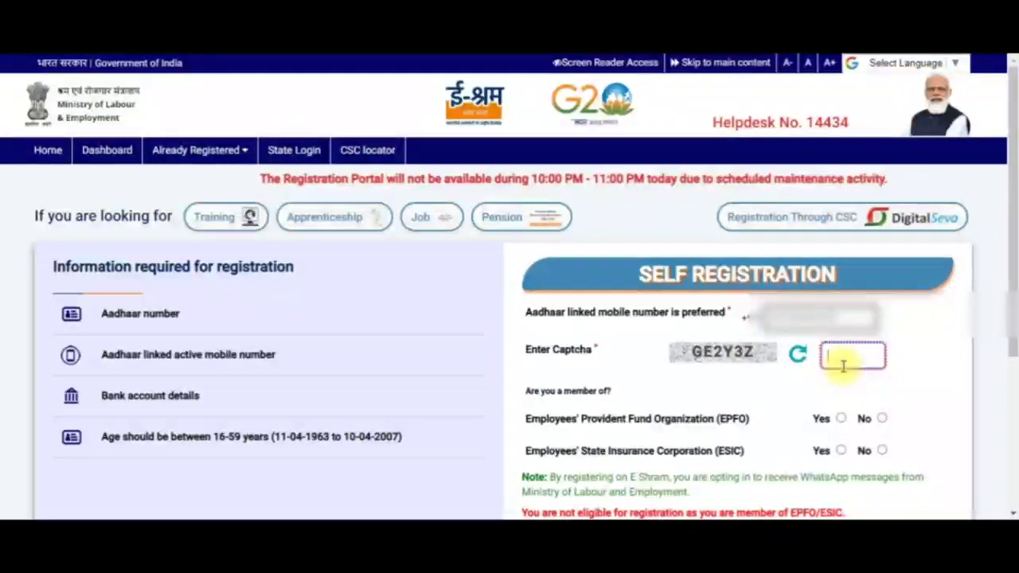
type("ge2y")
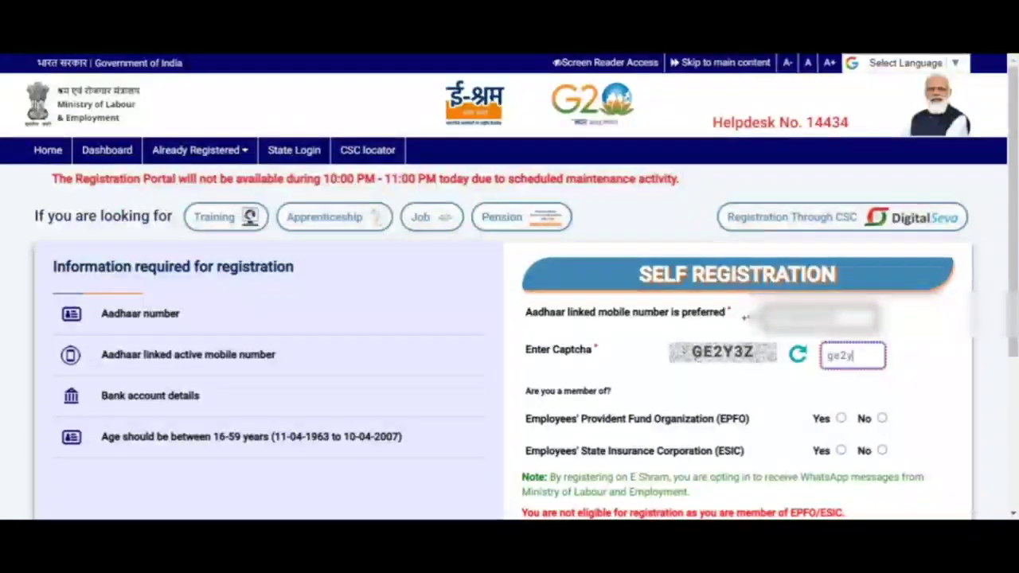
type("3z")
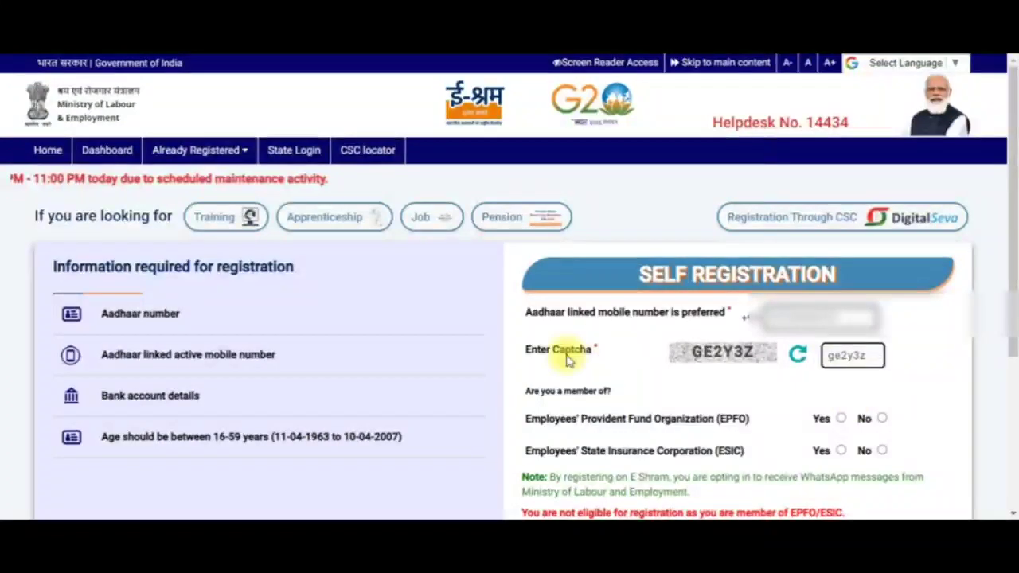
Answer No to EPFO and ESIC membership and request an OTP on the mobile number
left_click_drag(542, 391, 610, 390)
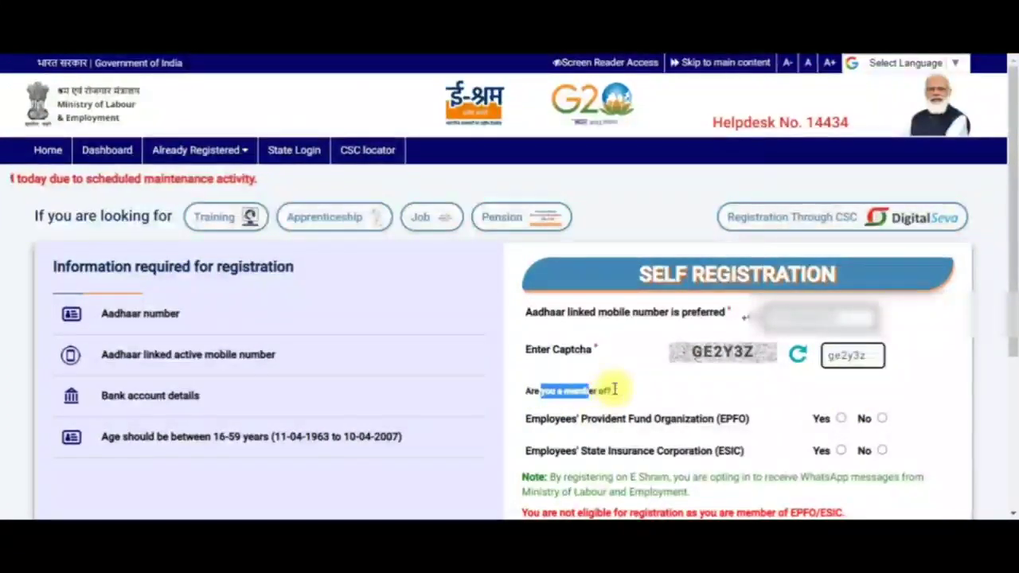
scroll(647, 426, "down", 2)
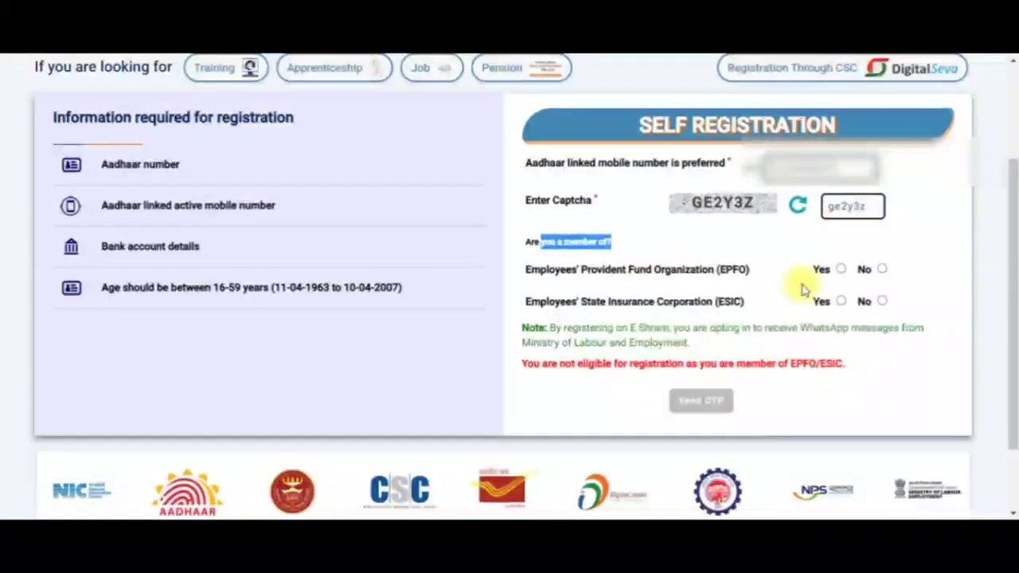
left_click(882, 269)
left_click(881, 301)
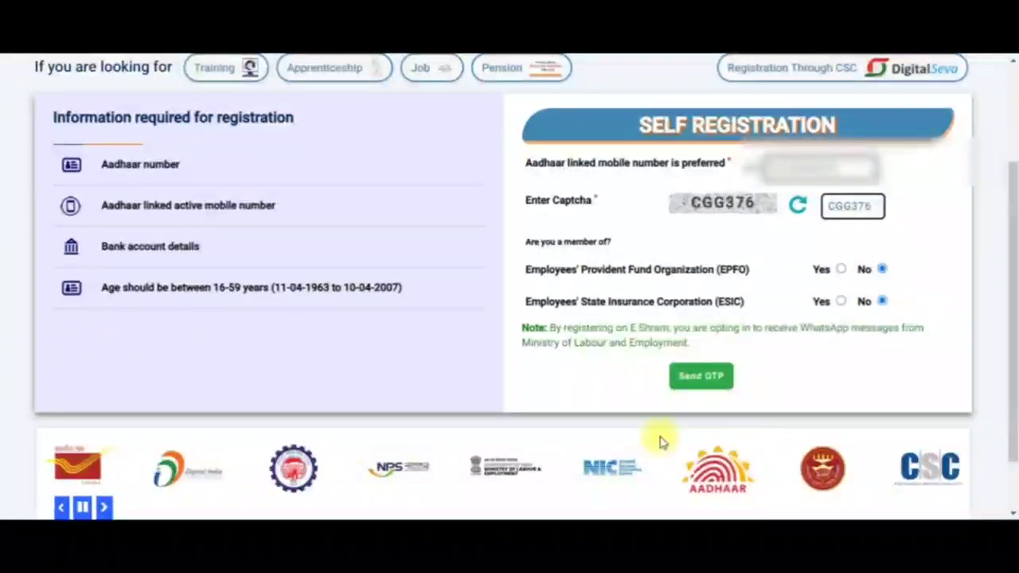
left_click(699, 384)
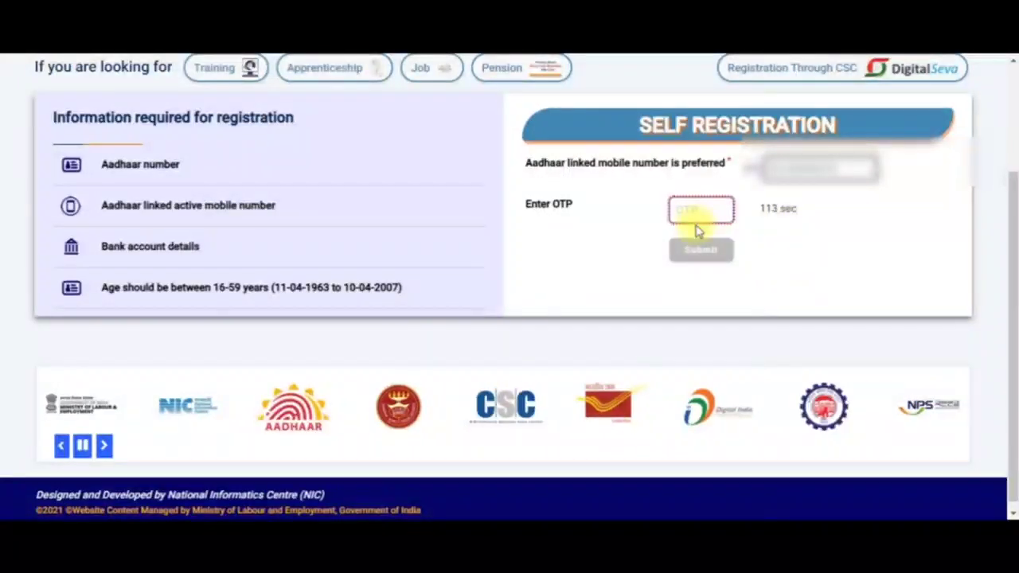
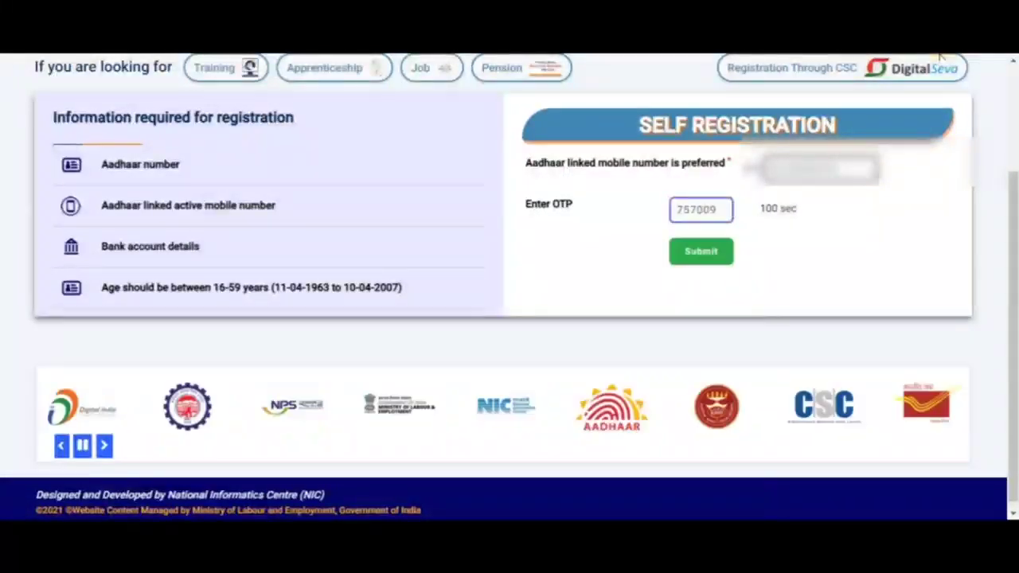
Enter the OTP received on the mobile and submit it for verification
left_click(700, 252)
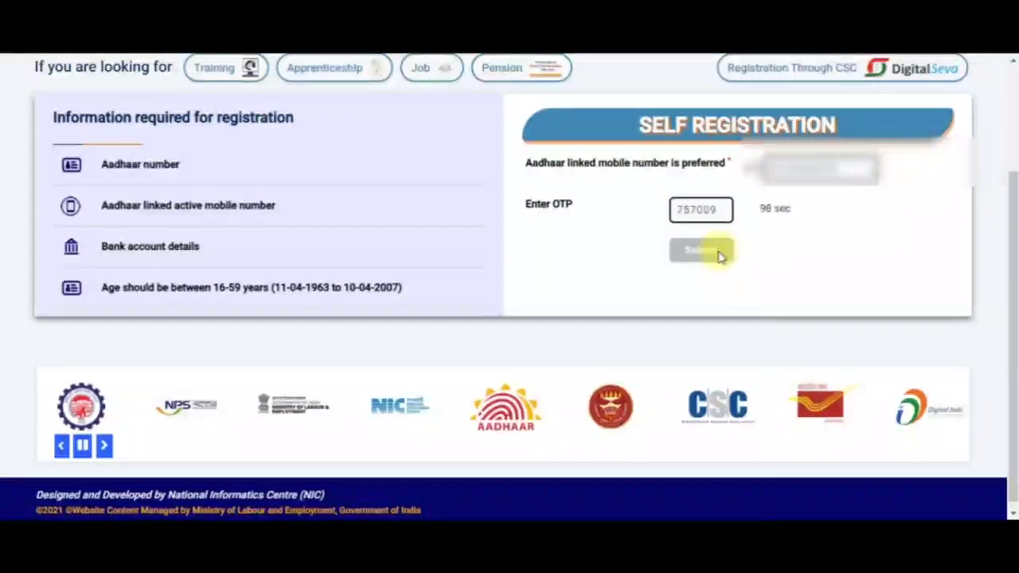
scroll(720, 279, "up", 1)
scroll(720, 278, "up", 2)
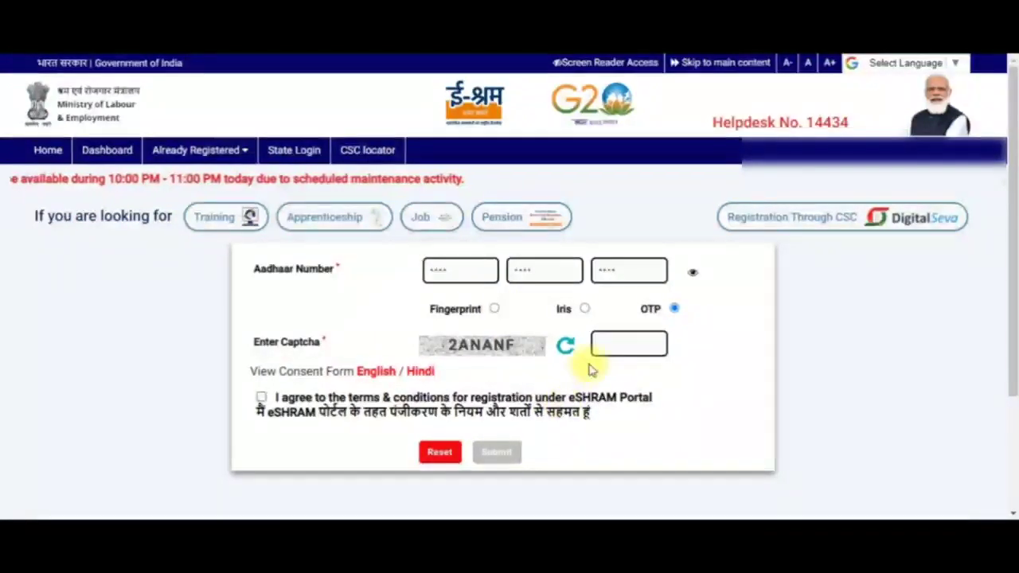
Enter the captcha, accept the registration terms and submit the Aadhaar details
left_click(628, 343)
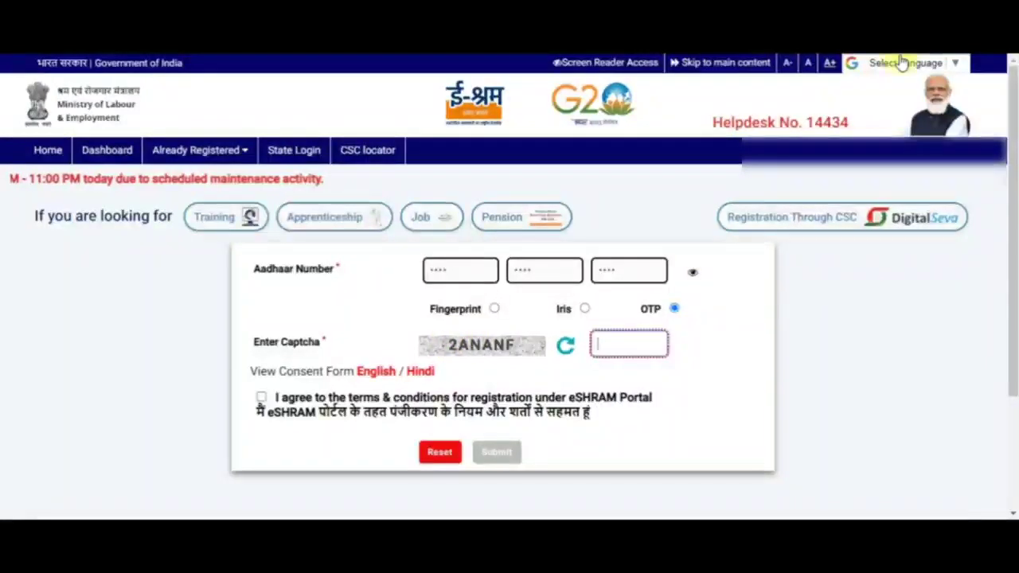
type("2ANANF")
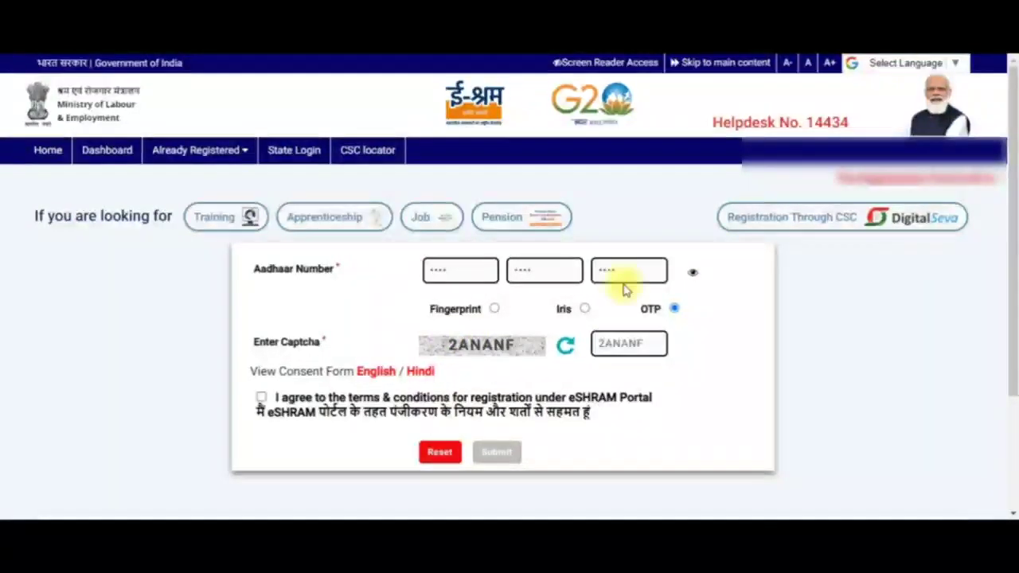
left_click(261, 398)
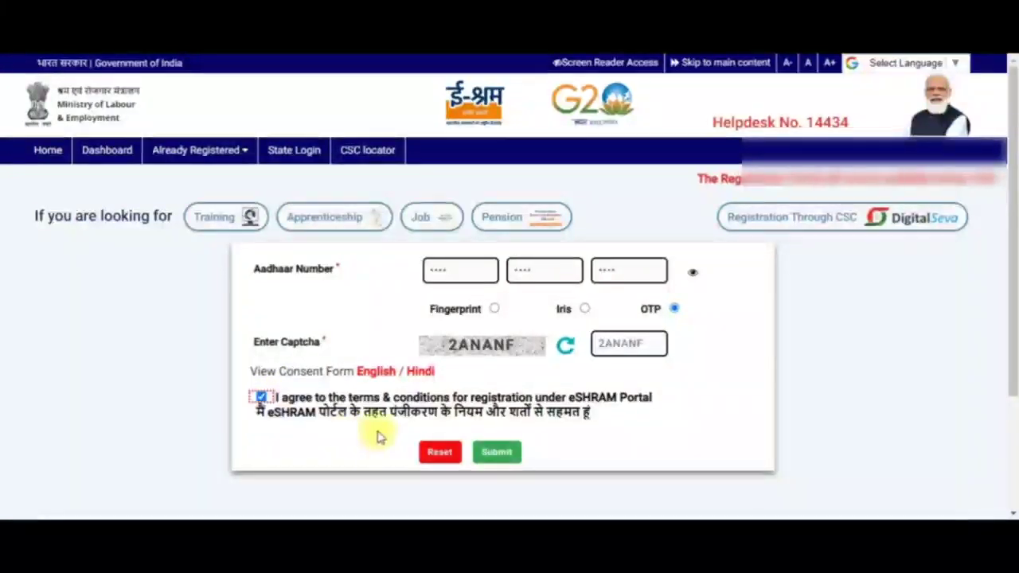
left_click(499, 454)
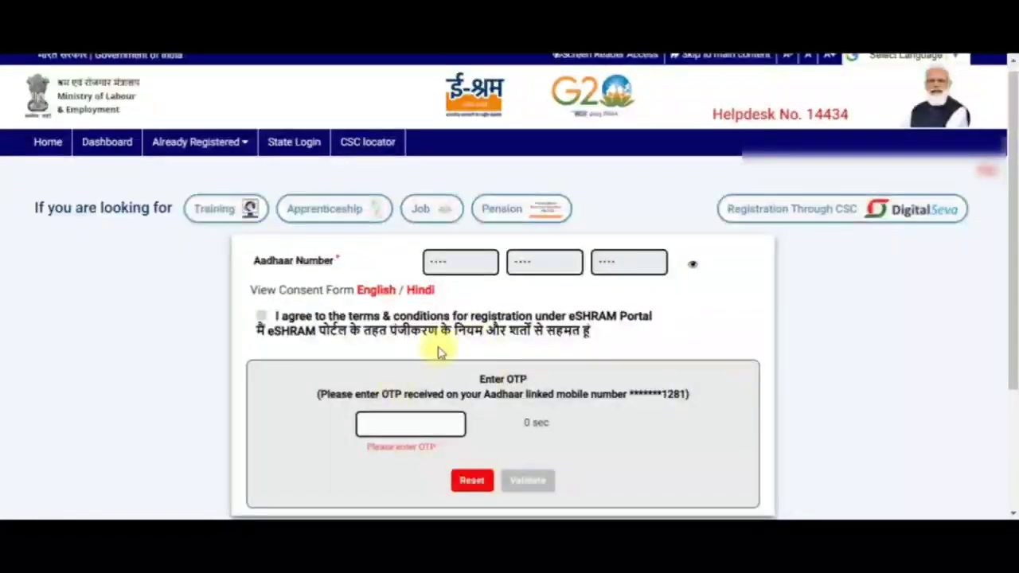
Enter the Aadhaar OTP, correcting a missing digit, and validate it
scroll(326, 305, "down", 1)
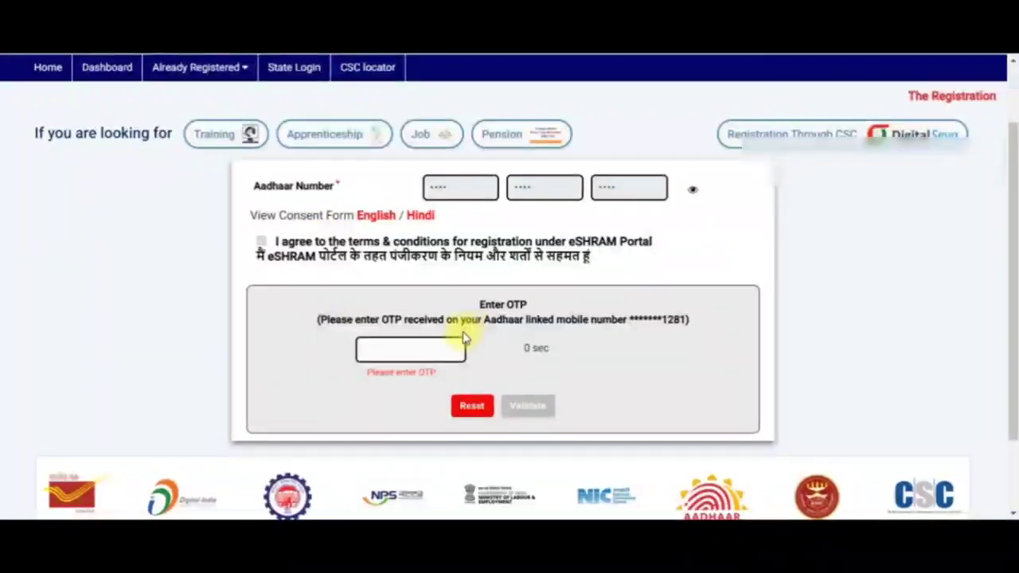
left_click(437, 352)
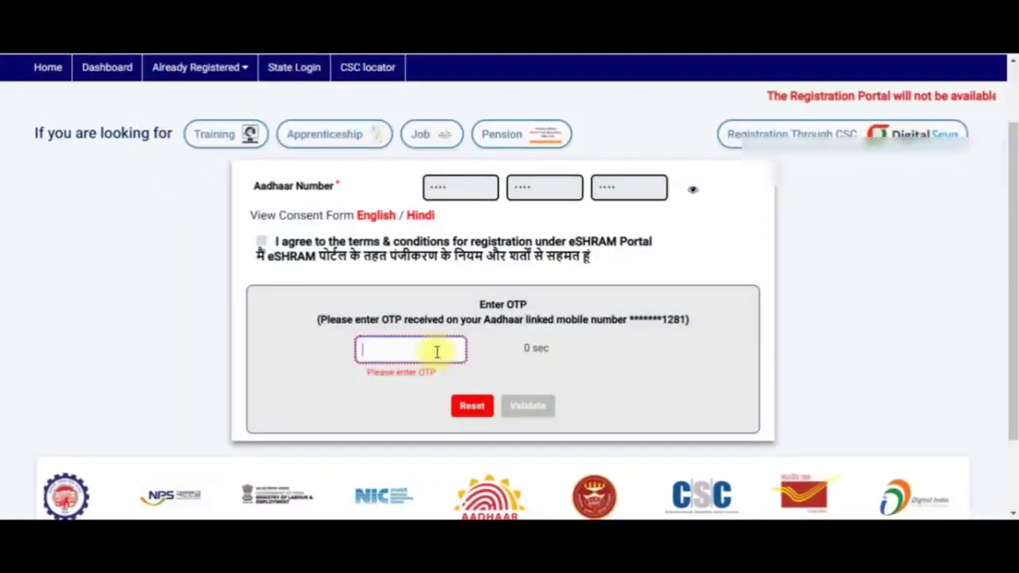
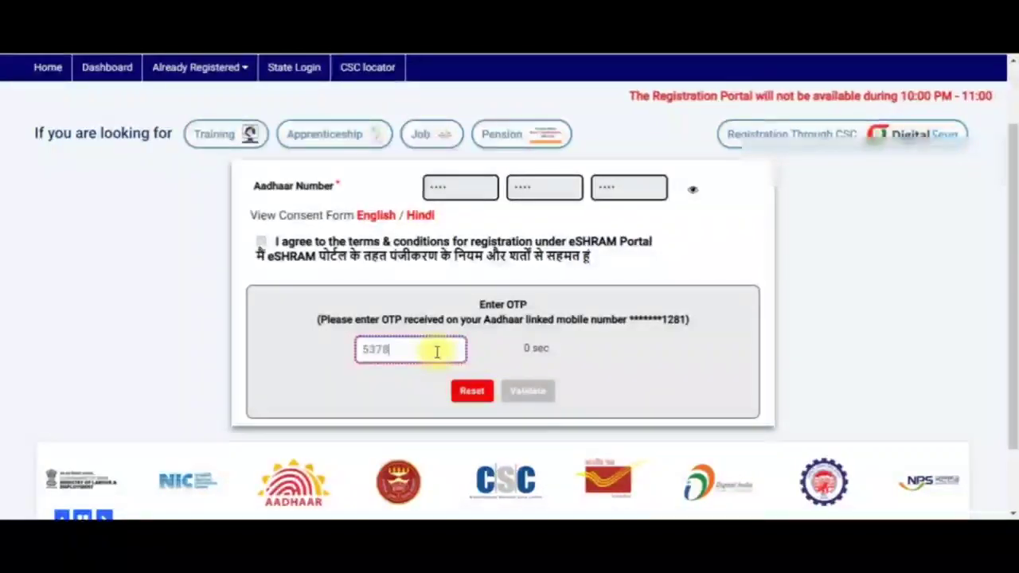
left_click(609, 348)
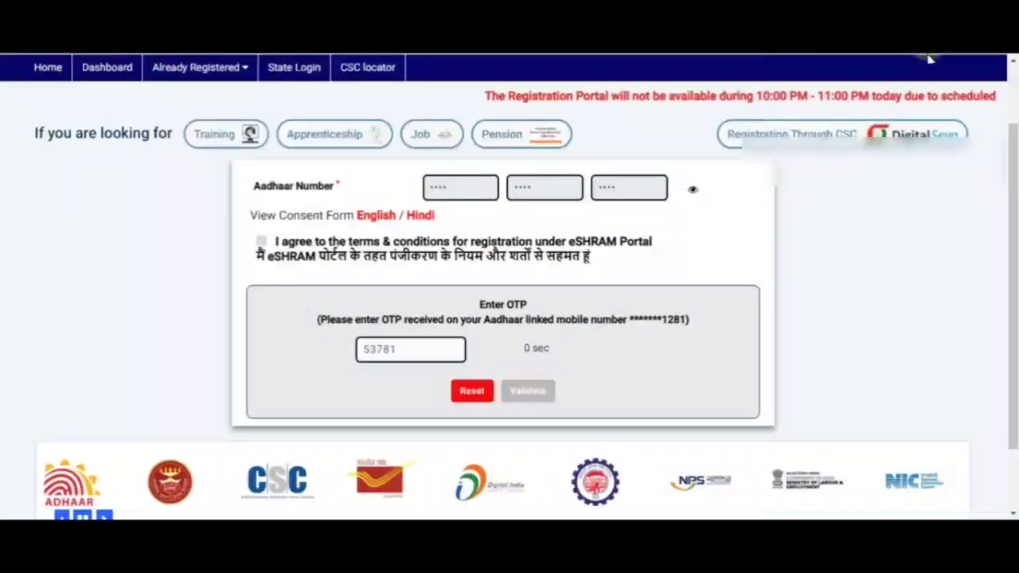
left_click(369, 349)
type("6")
scroll(585, 310, "down", 1)
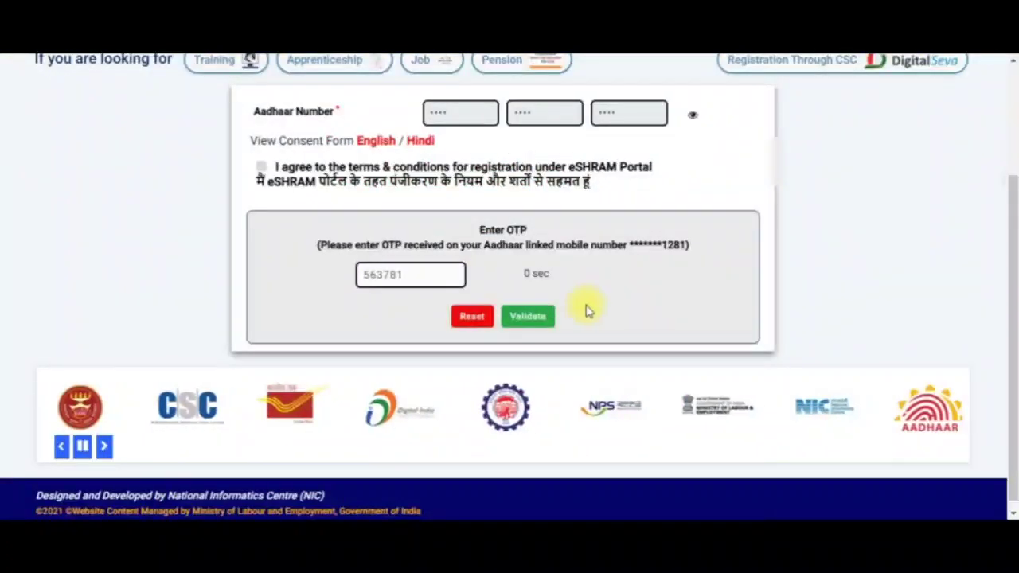
left_click(533, 321)
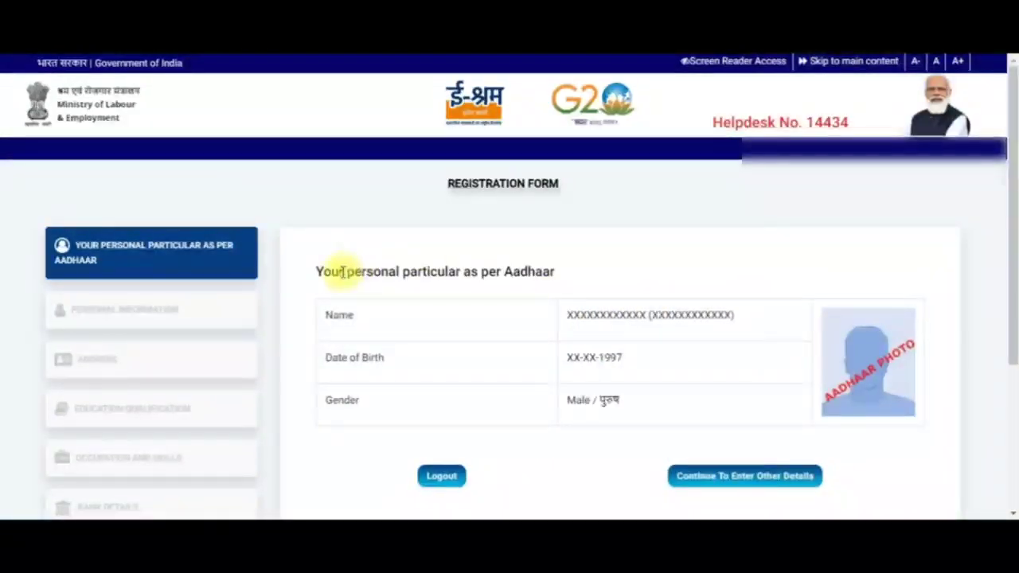
Continue past the Aadhaar particulars table to the Personal Information section
left_click_drag(317, 273, 545, 274)
scroll(539, 316, "down", 1)
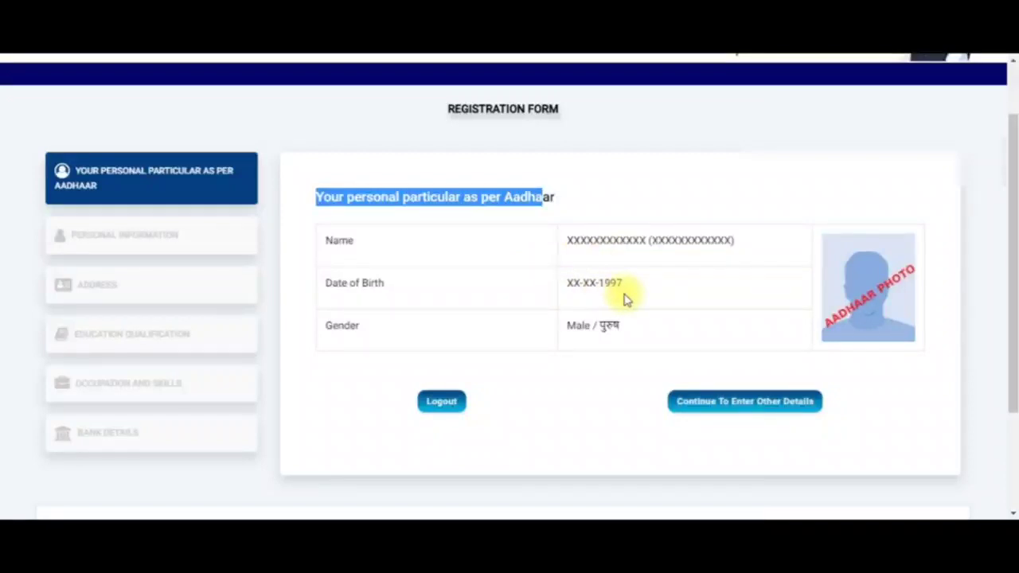
left_click(714, 402)
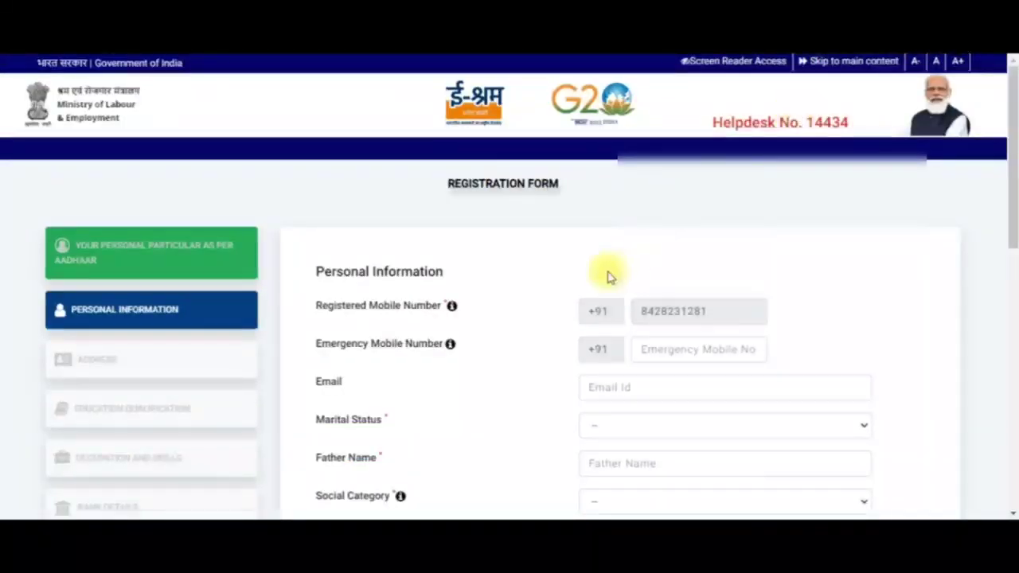
Paste the emergency mobile number and the e-mail address into Personal Information
scroll(587, 277, "down", 1)
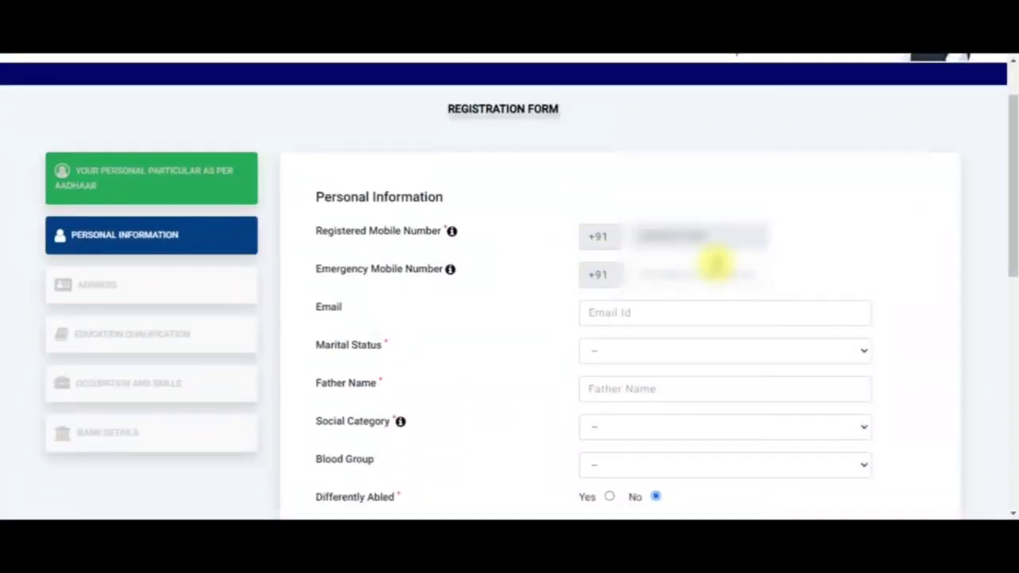
left_click(713, 272)
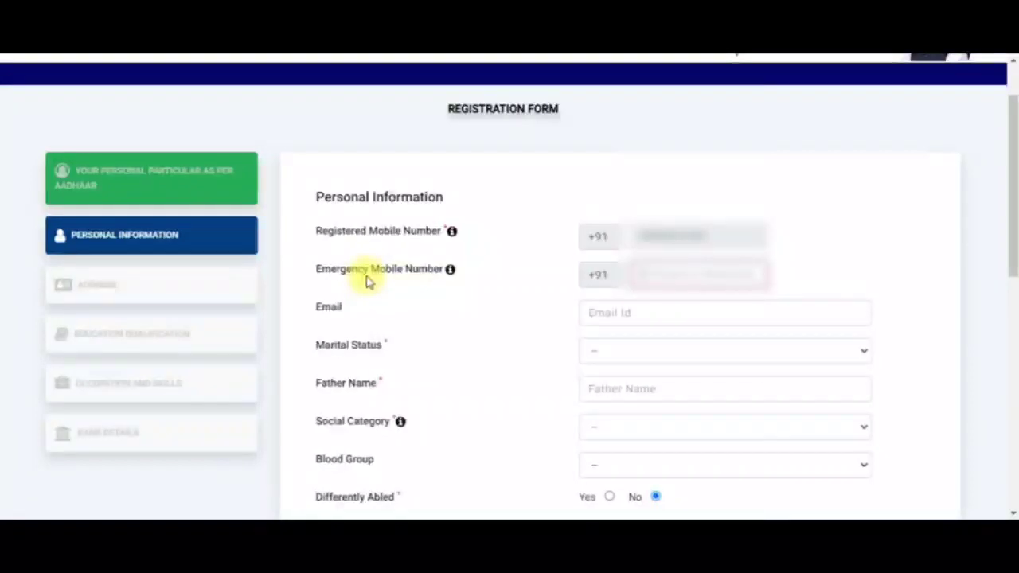
type("987")
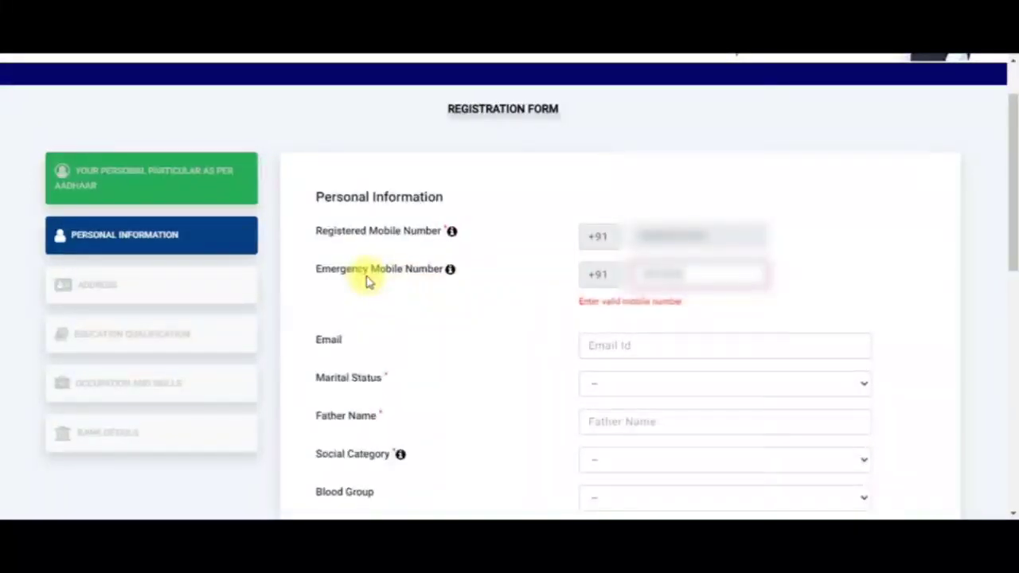
key("BackSpace")
key("BackSpace")
key("BackSpace")
key("BackSpace")
key("BackSpace")
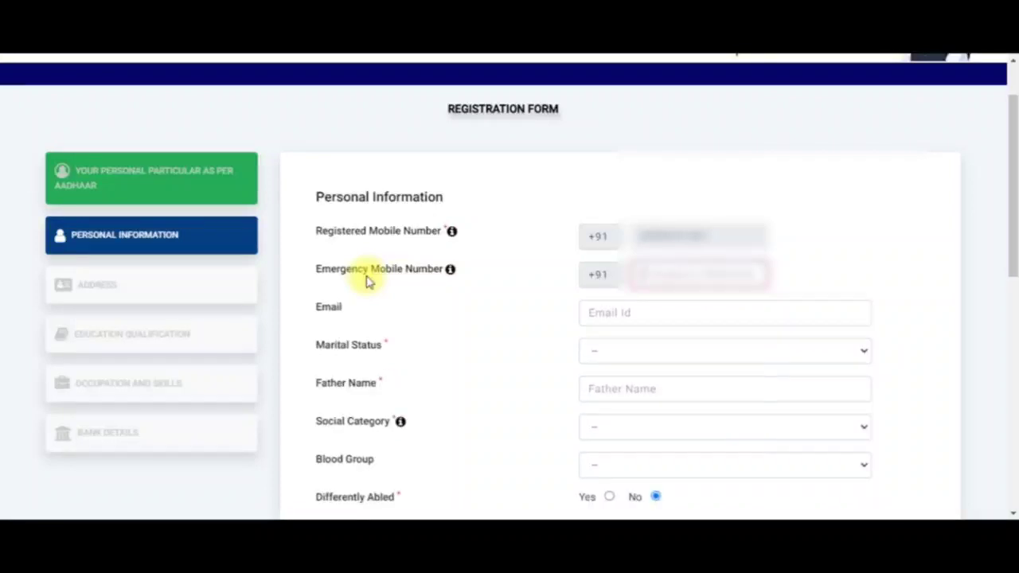
key("ctrl+v")
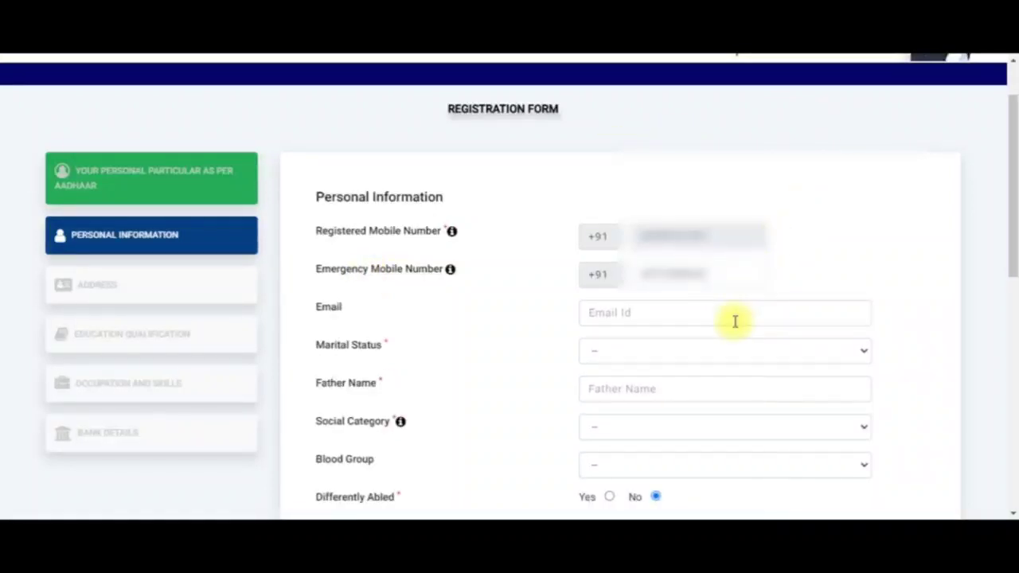
left_click(735, 319)
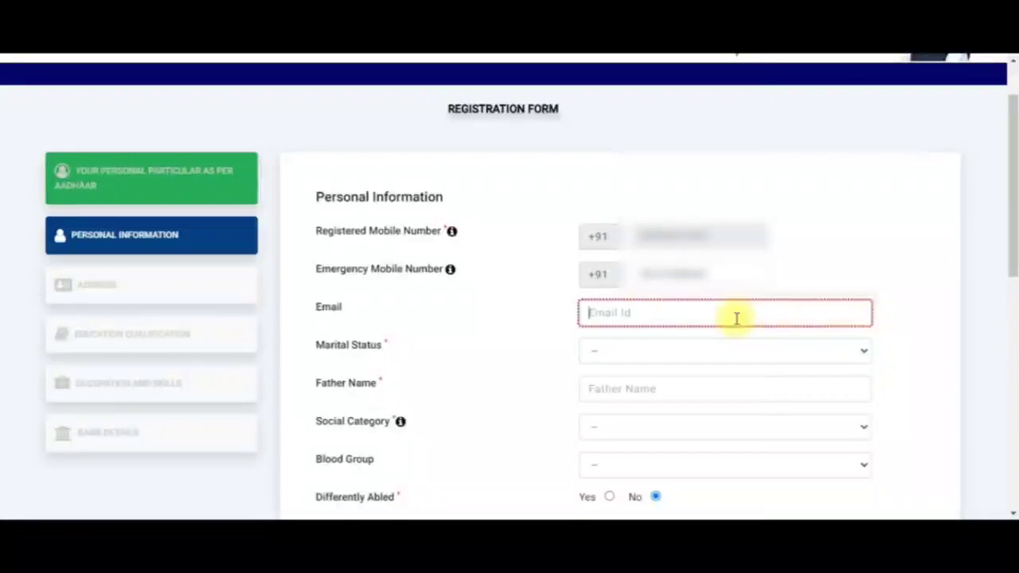
key("ctrl+v")
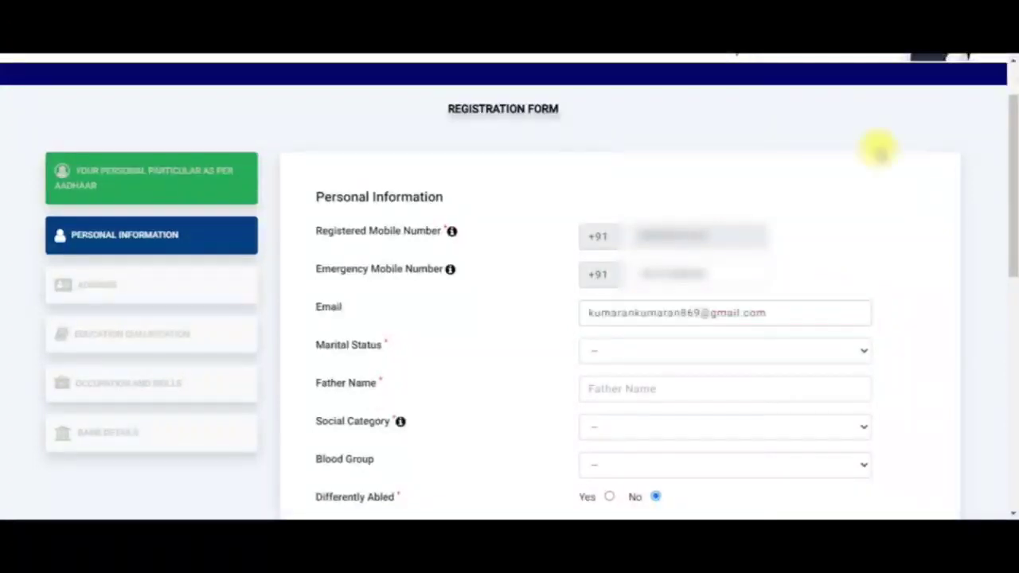
left_click(695, 364)
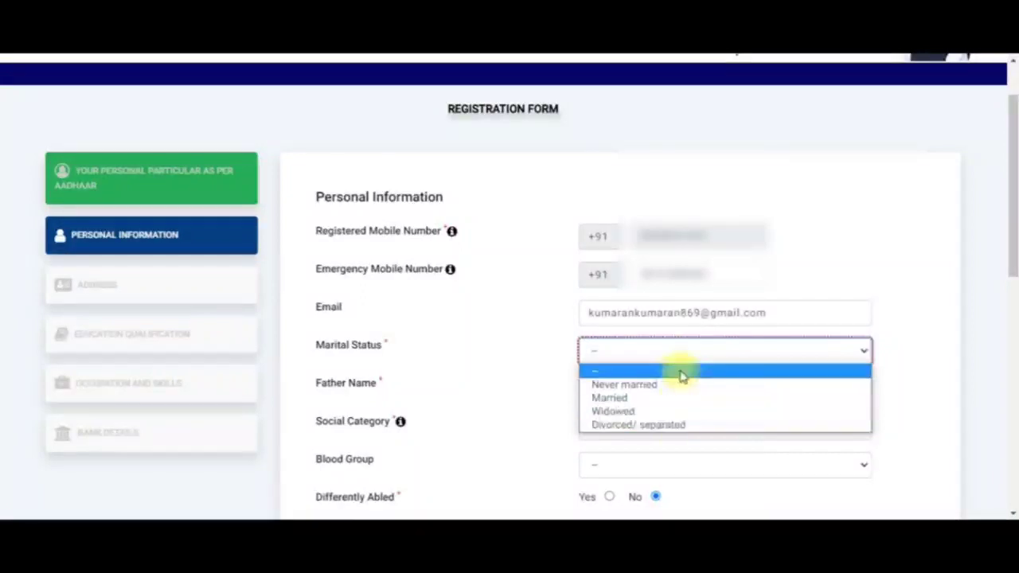
Set marital status to Never married and enter the father's full name
left_click(680, 385)
left_click(680, 384)
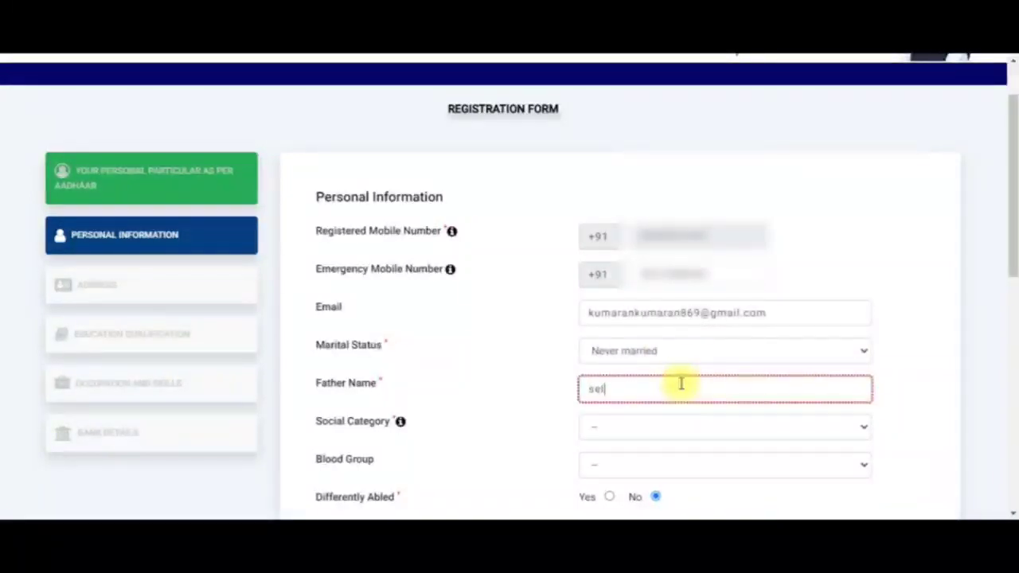
type("selva")
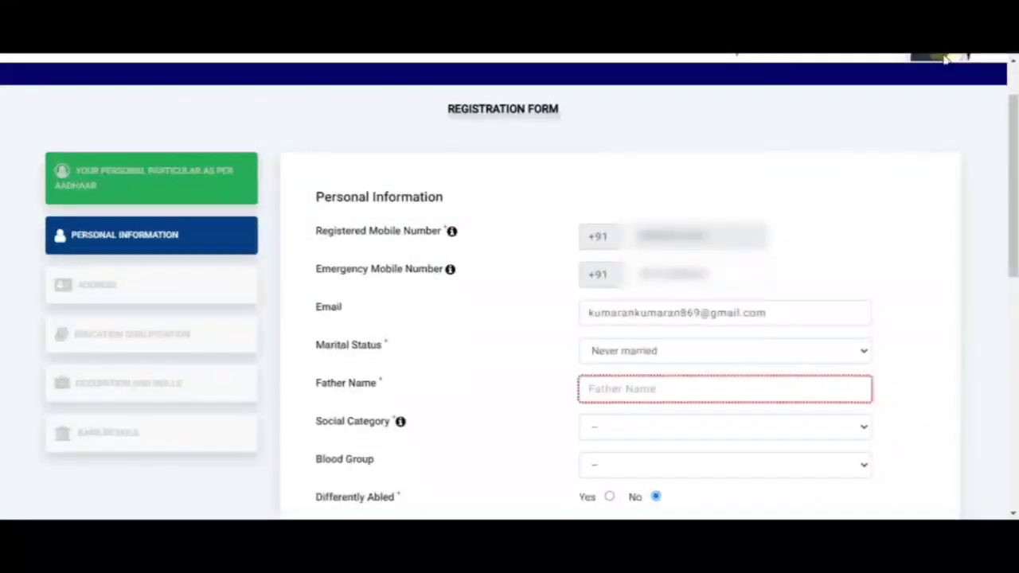
type("SELVAM M")
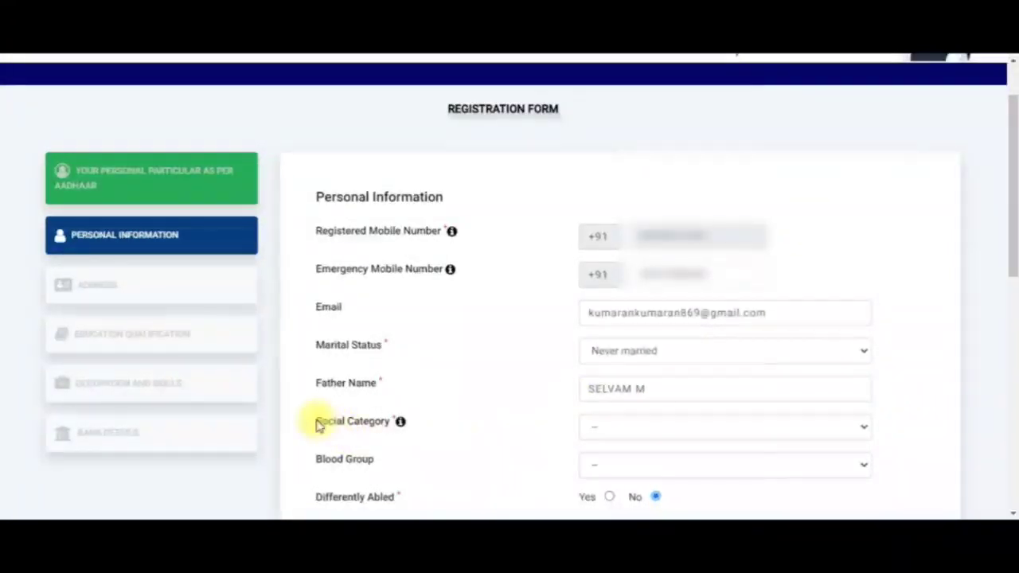
Set the social category to OBC
left_click_drag(318, 421, 389, 421)
left_click(865, 431)
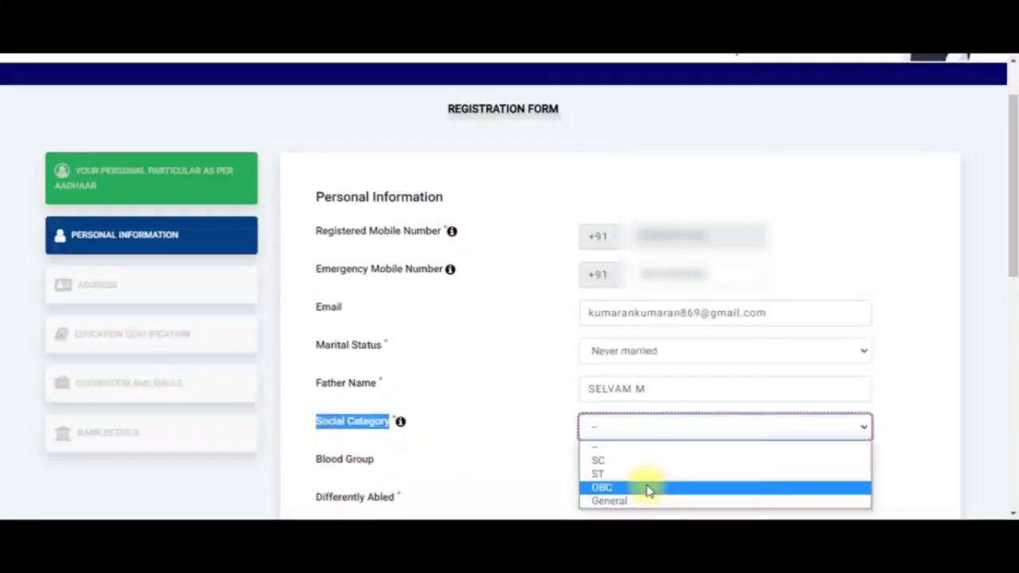
left_click(647, 490)
Attach OBC Proof.pdf as the social category certificate
scroll(621, 478, "down", 1)
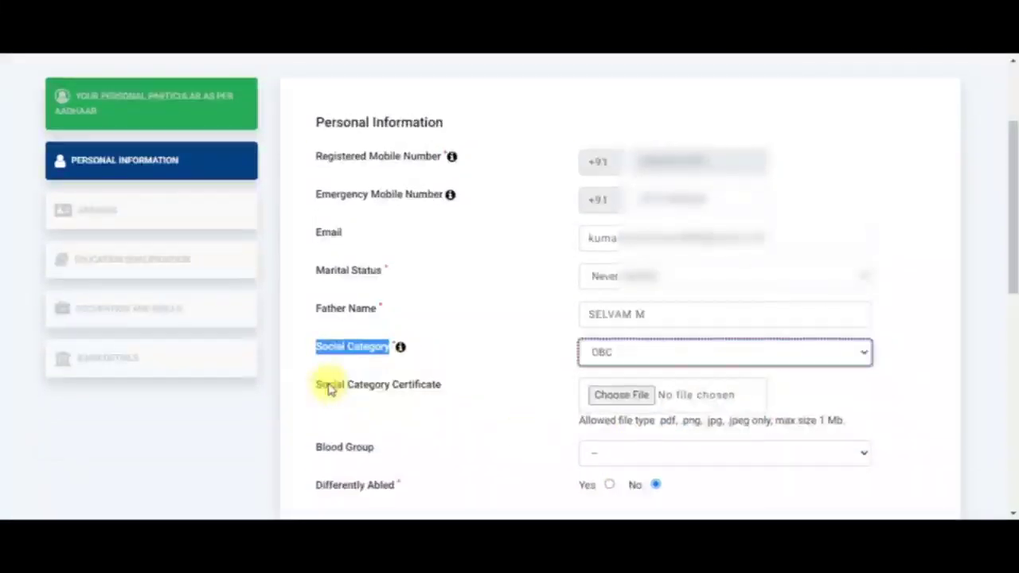
left_click_drag(327, 389, 411, 395)
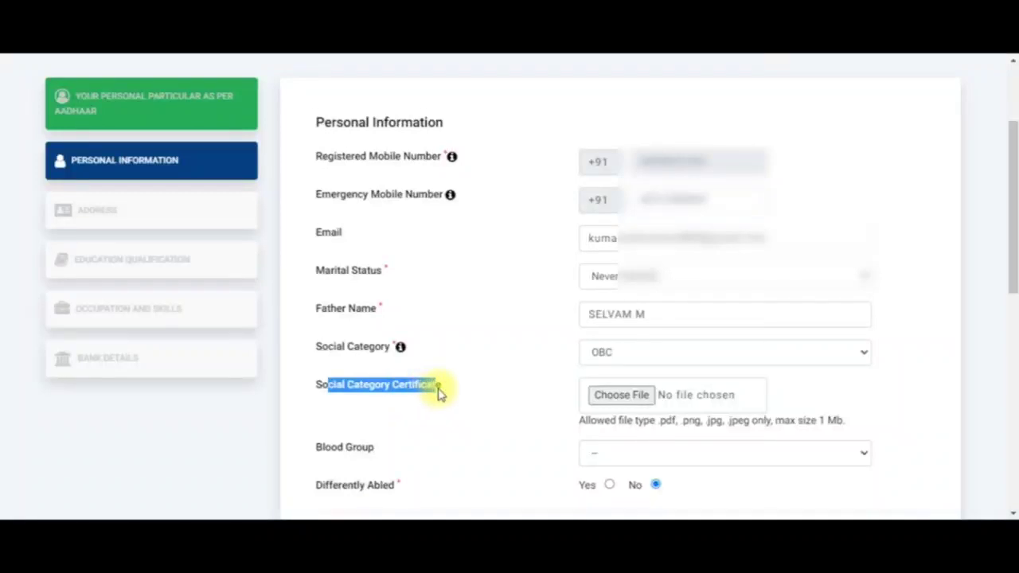
left_click(445, 407)
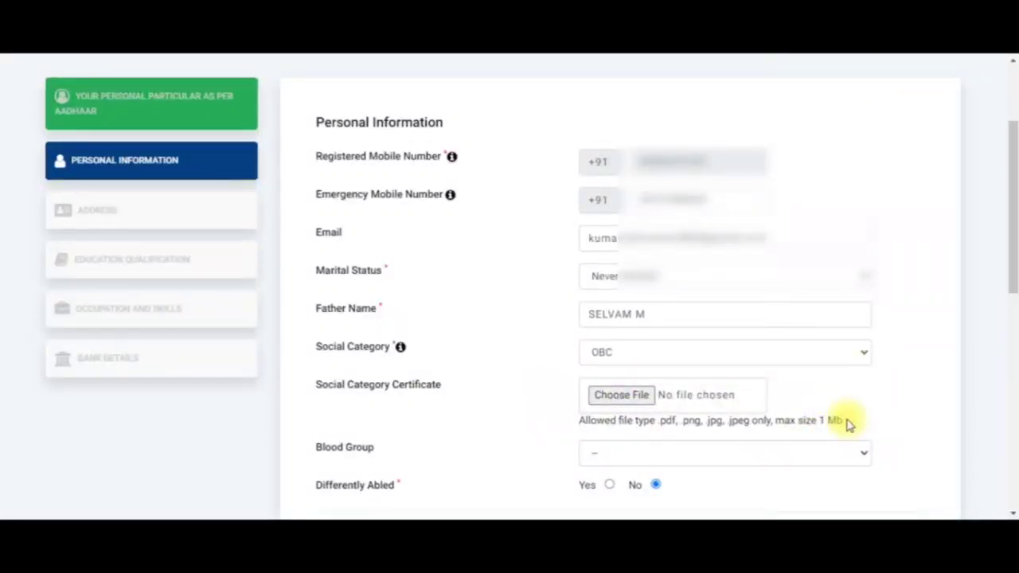
left_click_drag(842, 422, 736, 422)
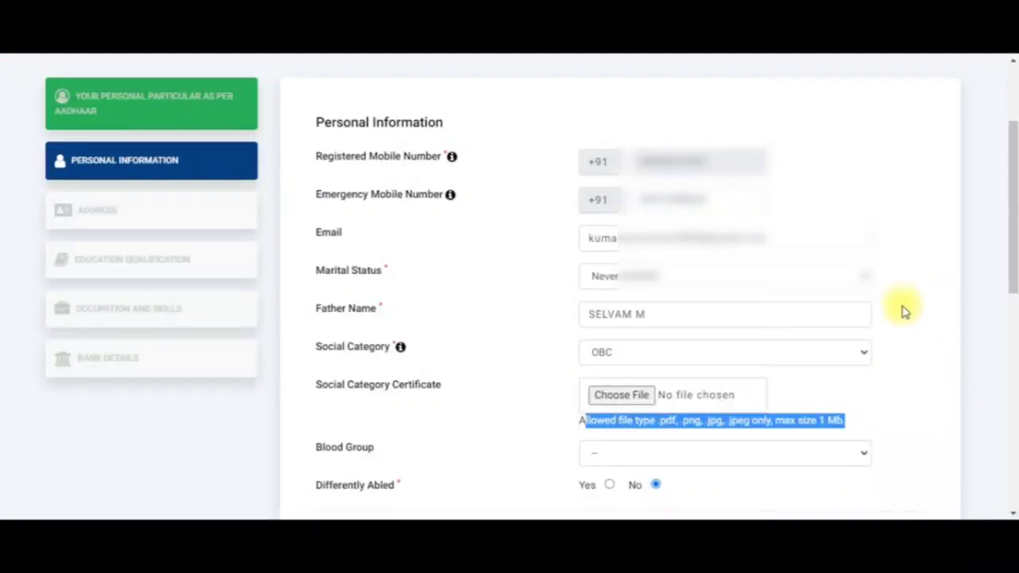
left_click(942, 56)
scroll(722, 434, "down", 1)
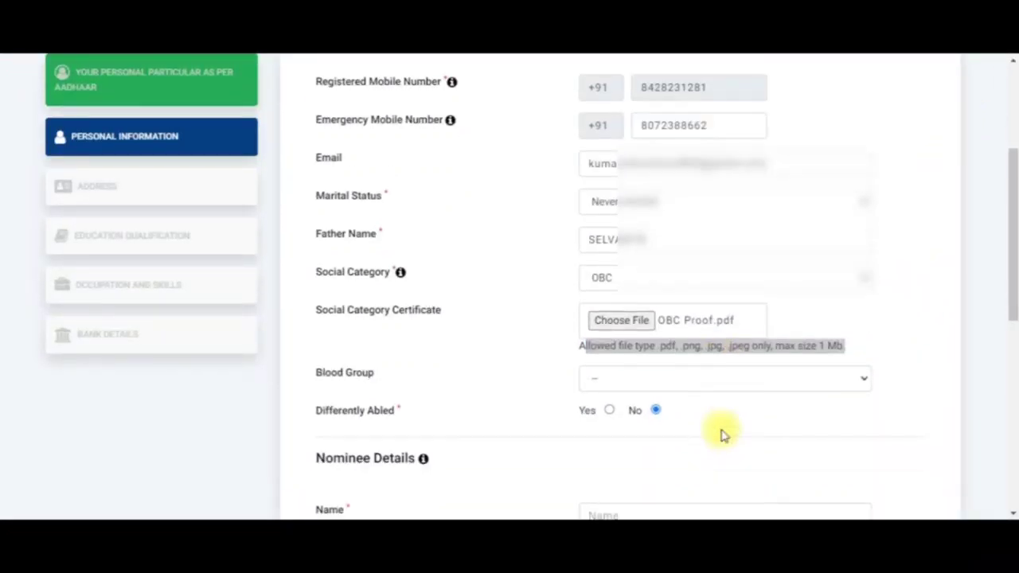
scroll(722, 435, "down", 2)
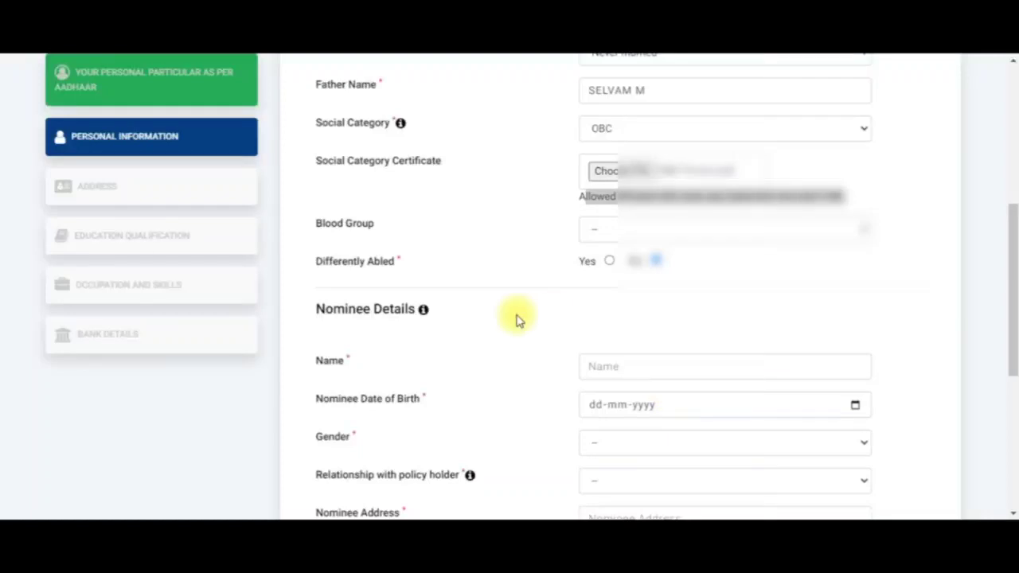
left_click(694, 232)
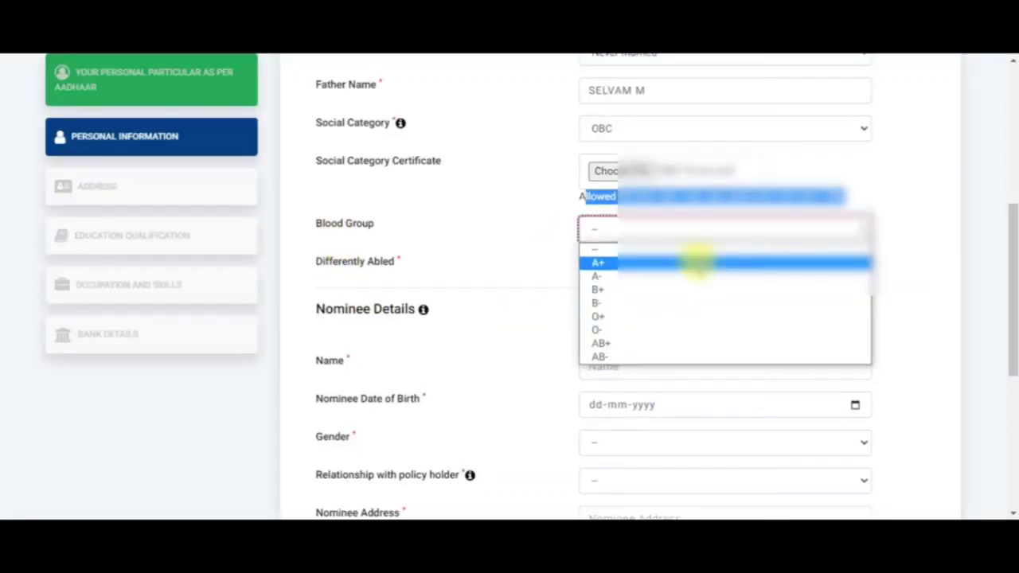
Choose A+ as blood group and answer No for Differently Abled
left_click(697, 261)
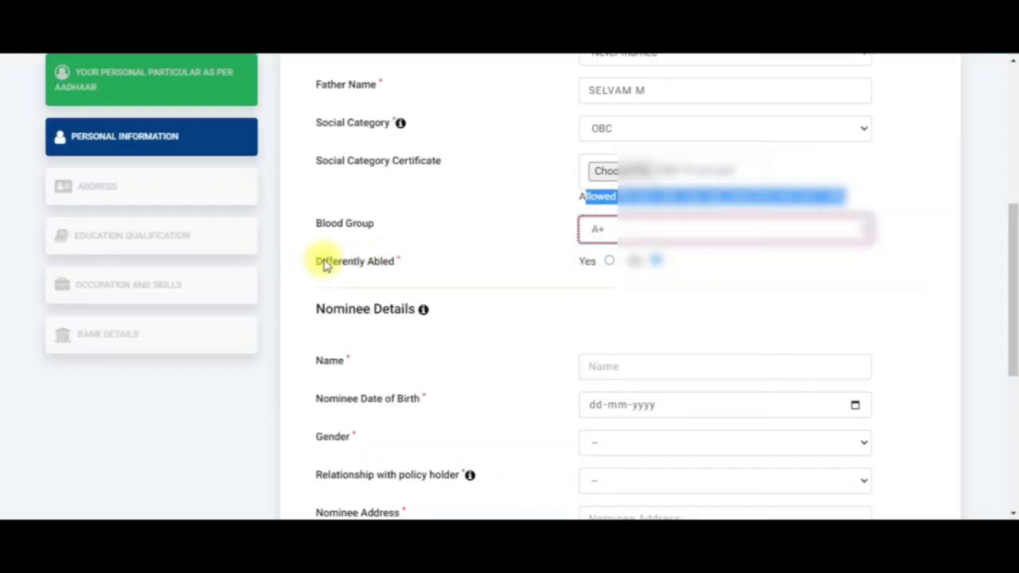
left_click_drag(322, 262, 487, 287)
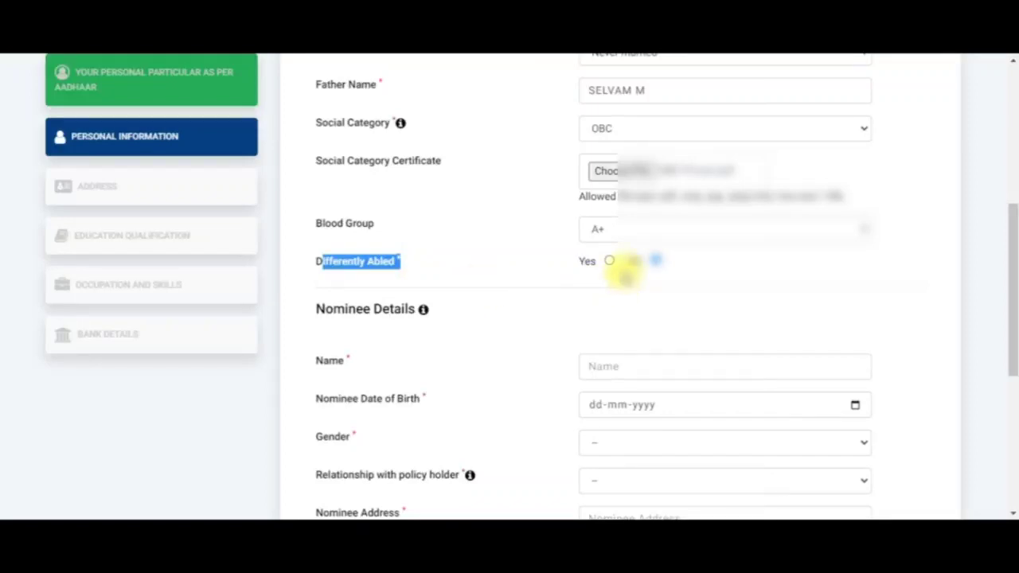
left_click(652, 262)
scroll(643, 273, "down", 3)
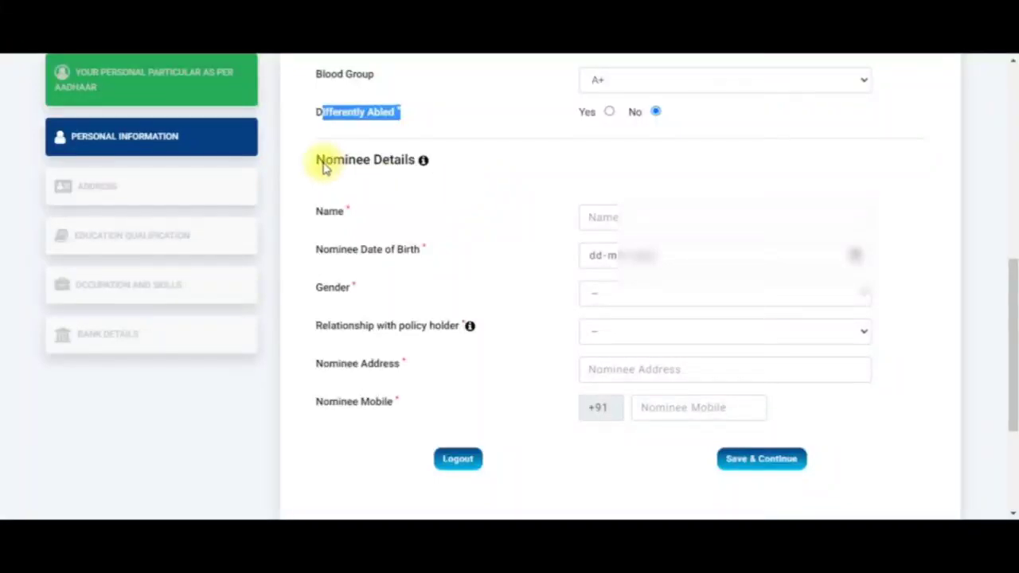
Enter the nominee's name, set gender Female and relationship Unmarried Sister
left_click_drag(318, 159, 438, 171)
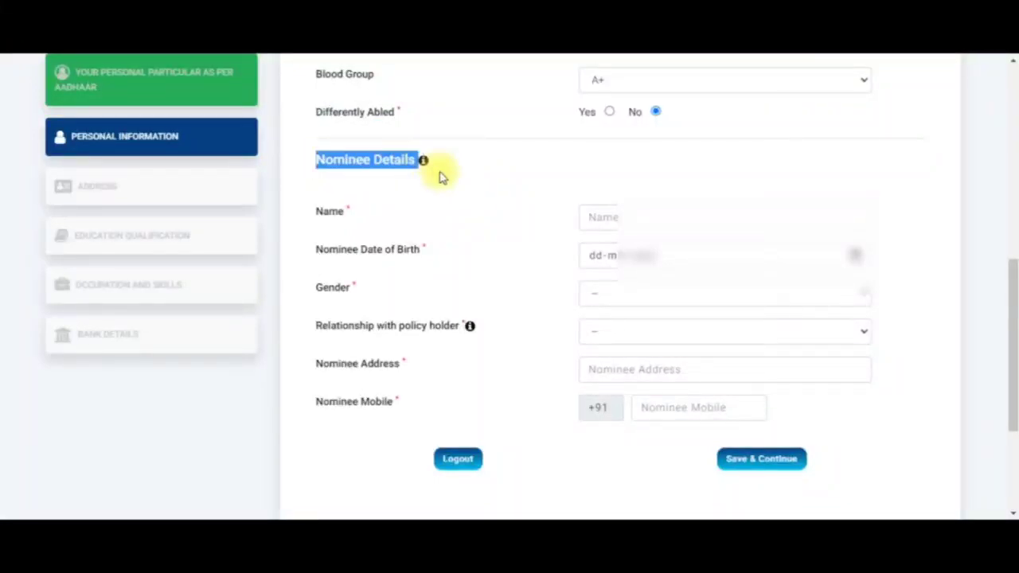
left_click(476, 208)
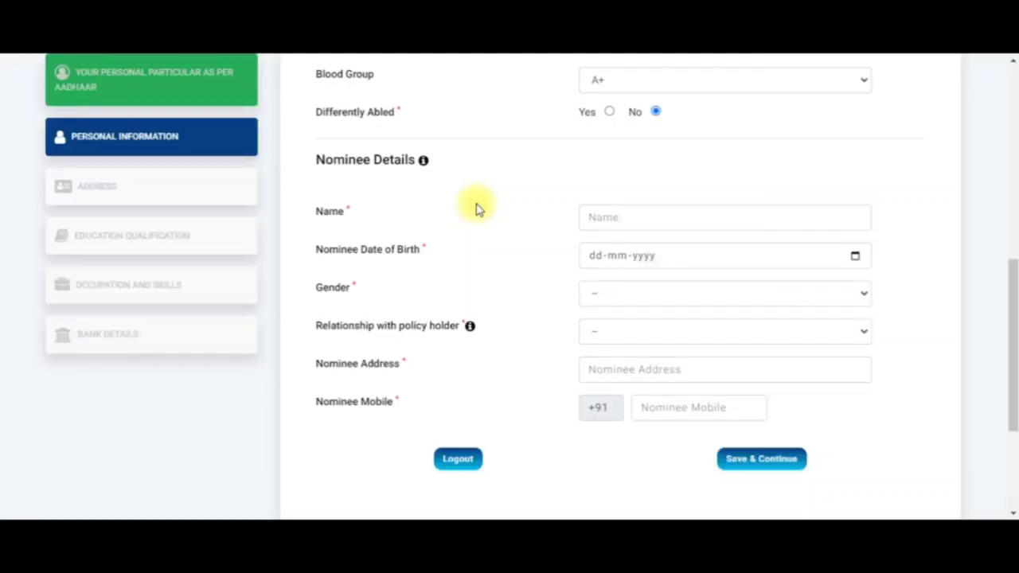
left_click(621, 214)
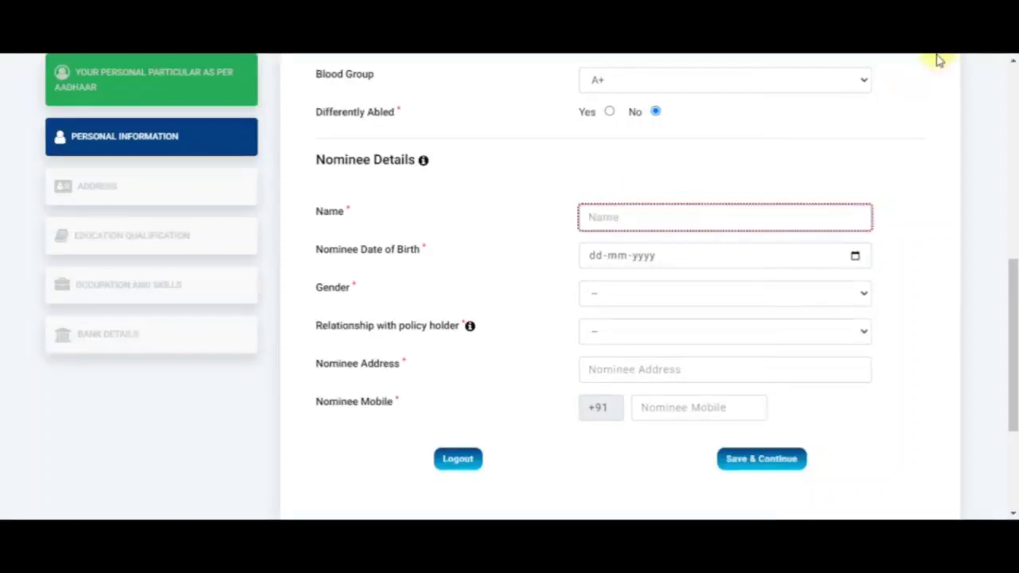
left_click(921, 75)
key("Tab")
key("Tab")
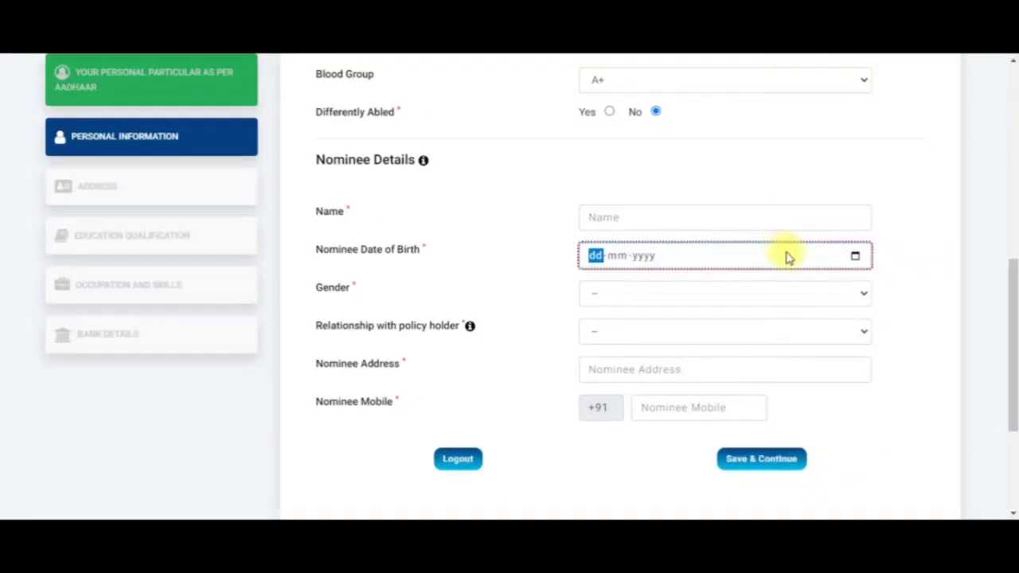
left_click(782, 301)
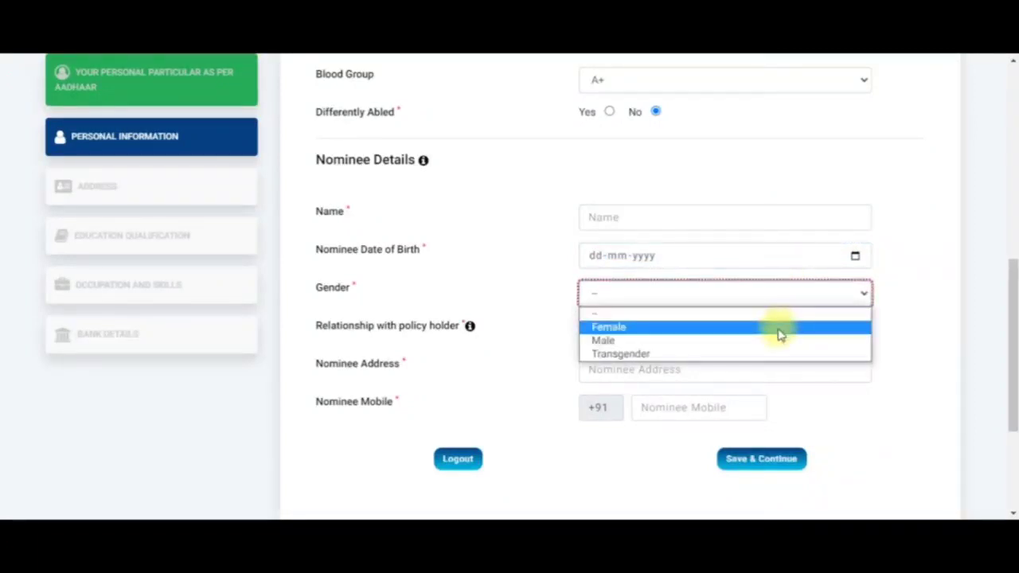
left_click(779, 328)
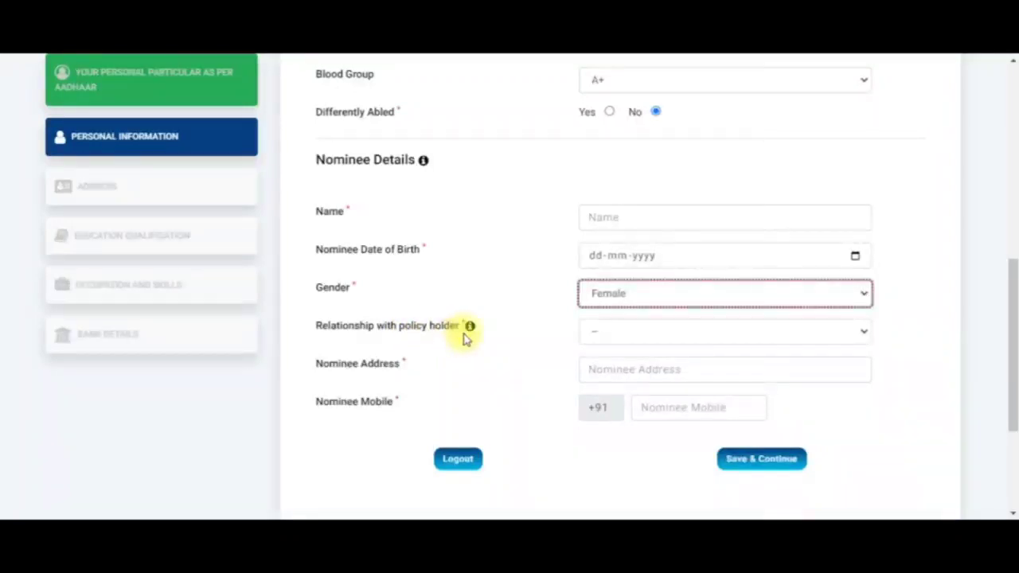
left_click(587, 336)
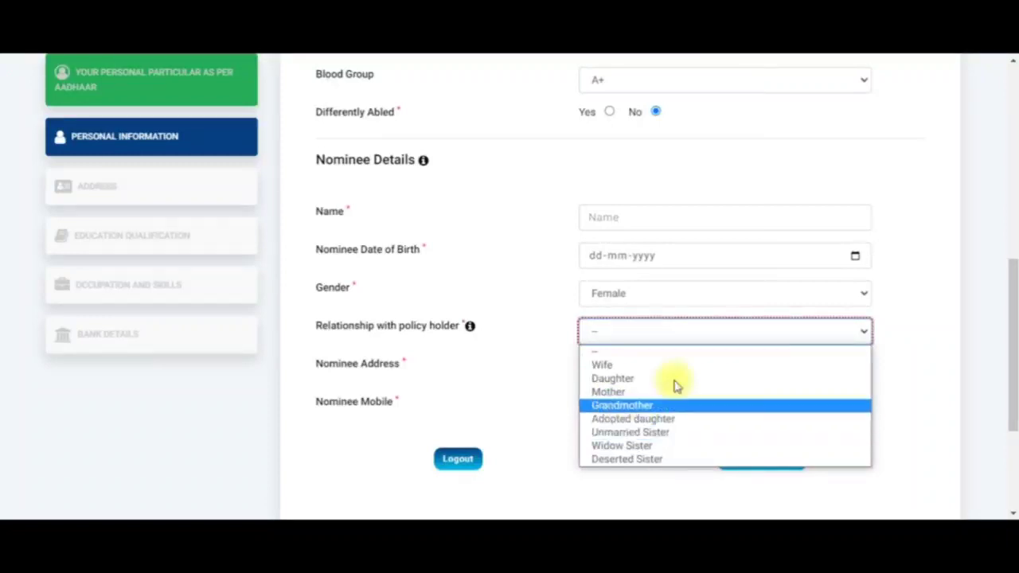
left_click(629, 432)
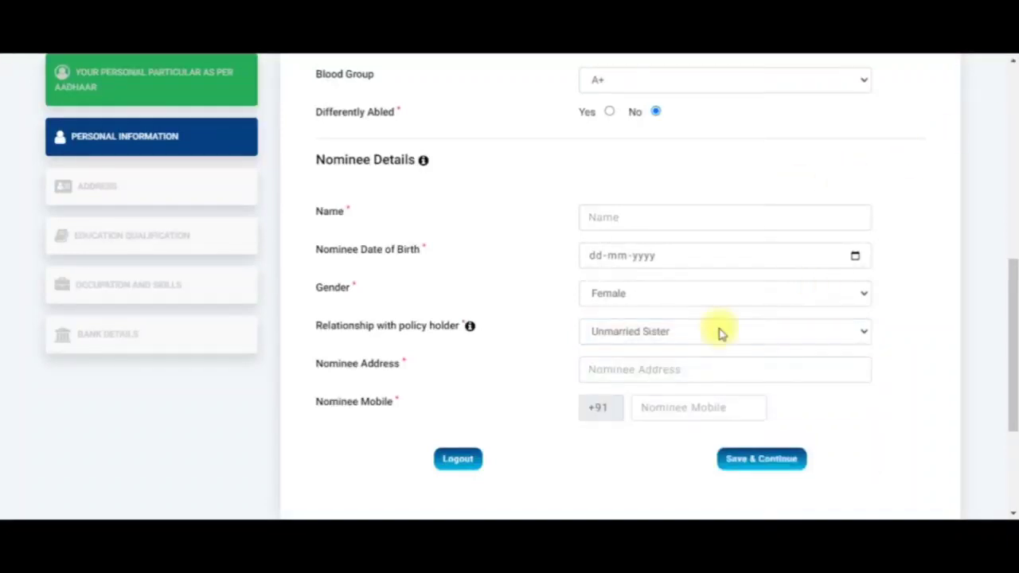
Fill in the nominee's address and mobile number, then save the personal details
left_click(653, 369)
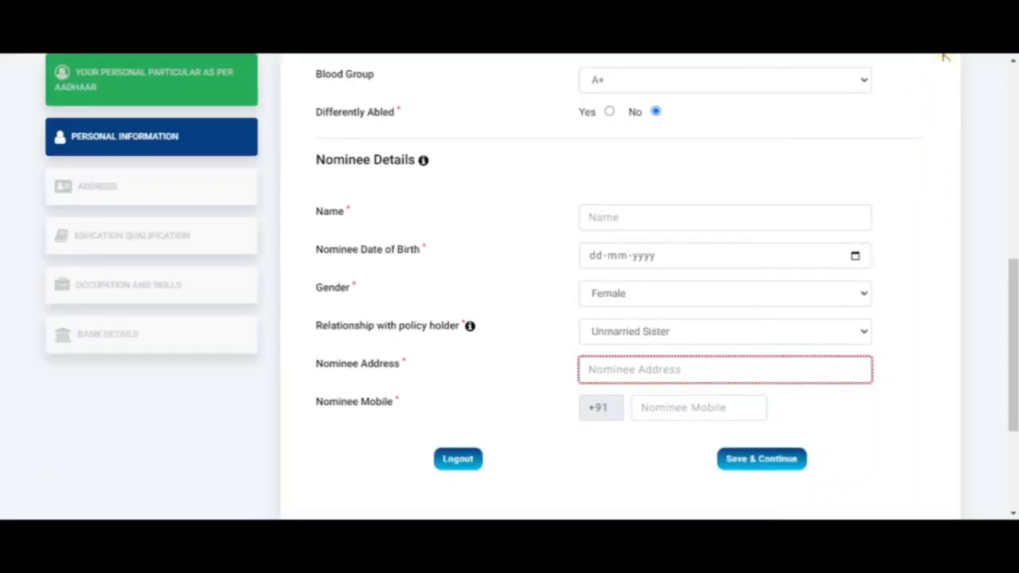
left_click(688, 411)
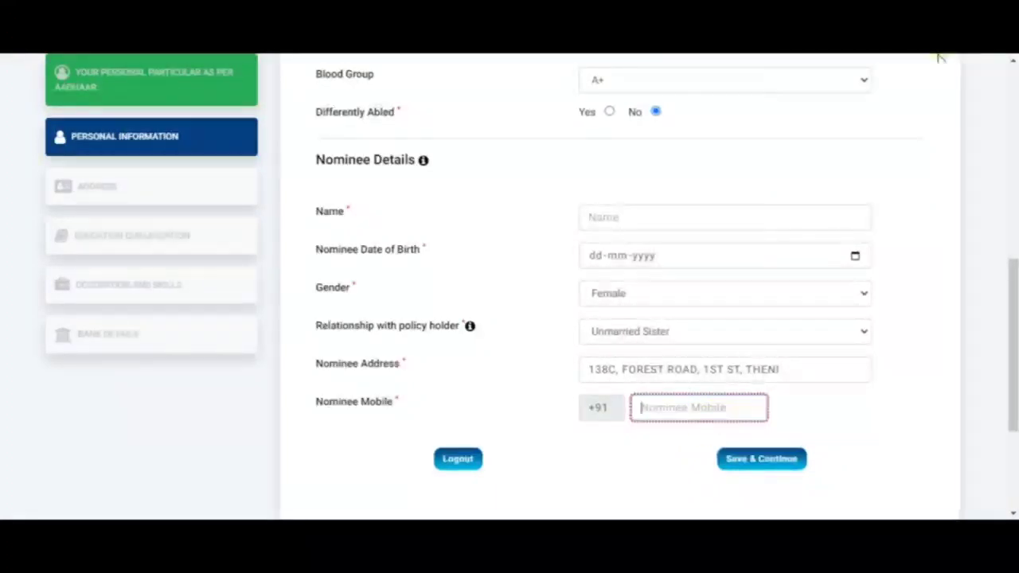
key("ctrl+v")
scroll(300, 216, "down", 3)
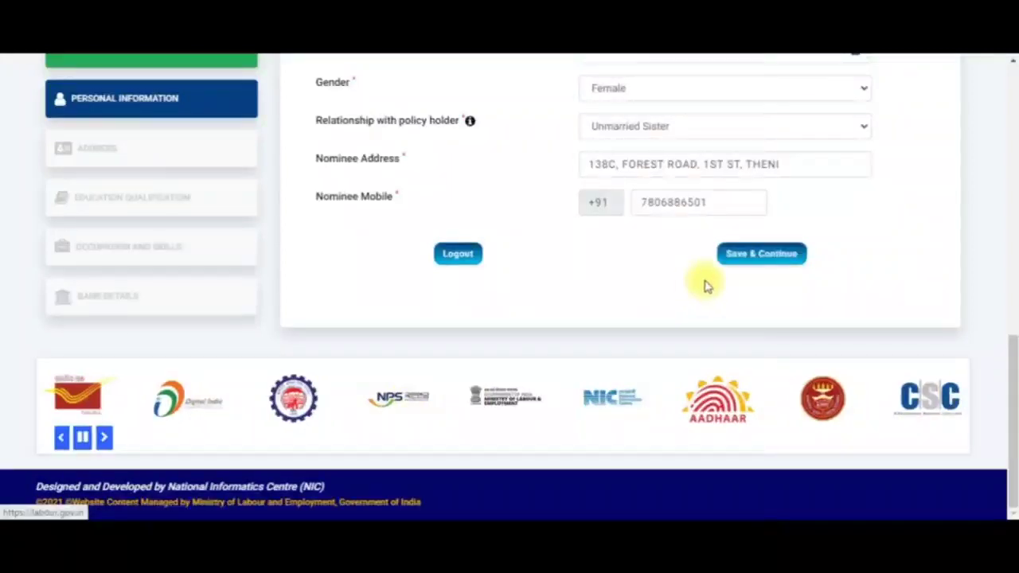
left_click(734, 261)
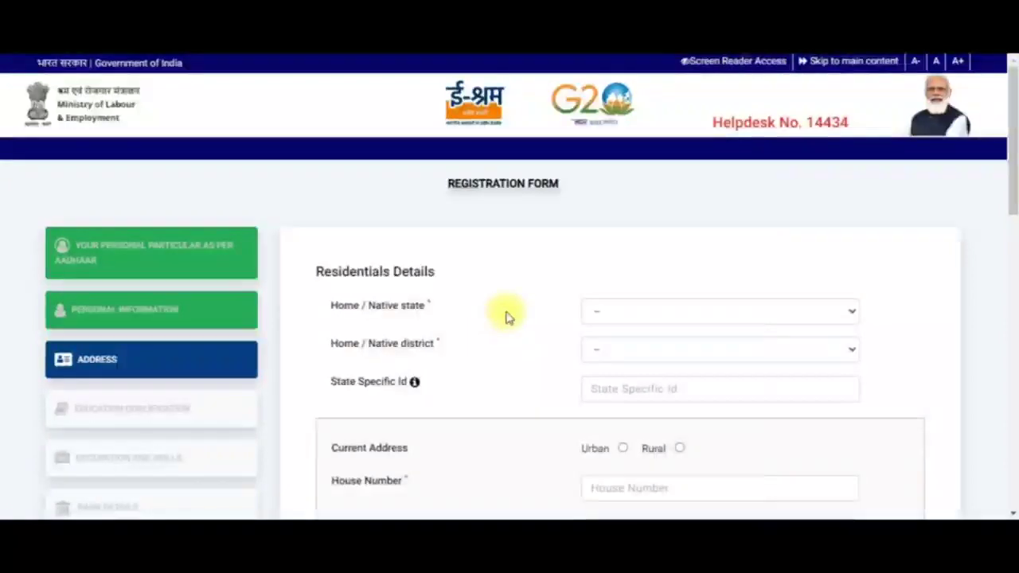
Set the home state to TAMIL NADU and home district to DINDIGUL
left_click(628, 317)
scroll(628, 249, "down", 5)
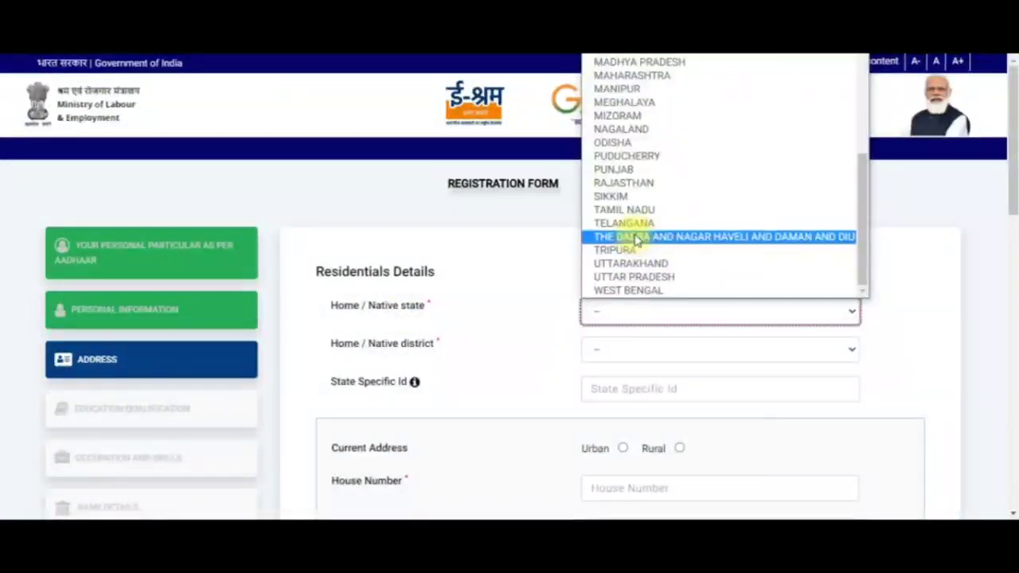
left_click(651, 212)
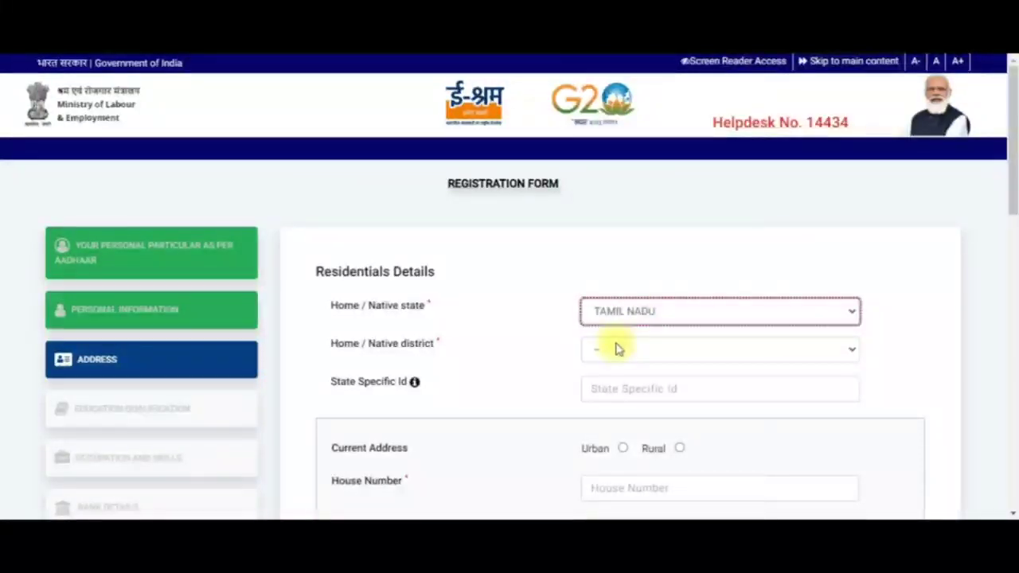
left_click(615, 349)
left_click(651, 168)
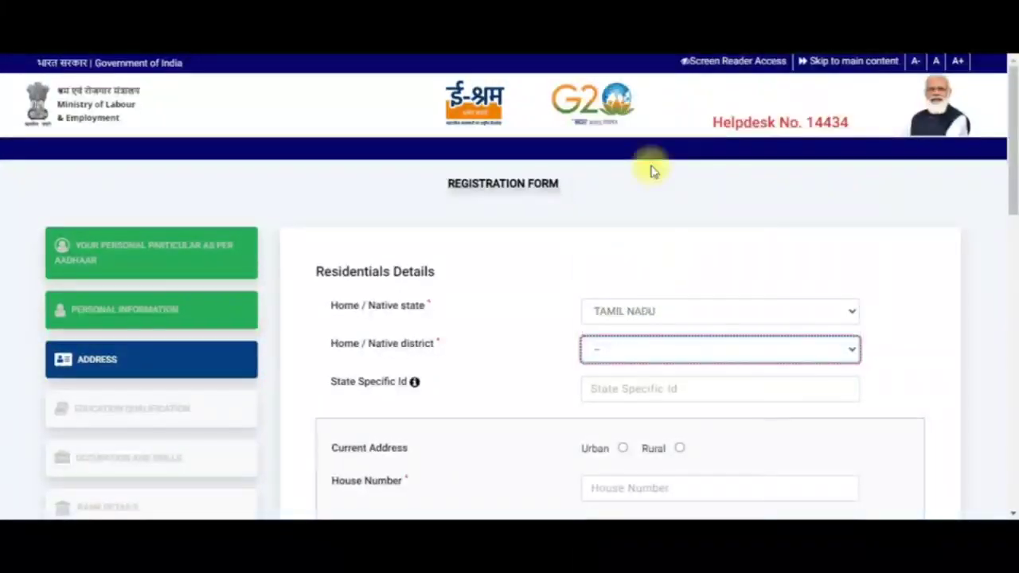
Enter 24 as the State Specific Id
mouse_move(417, 386)
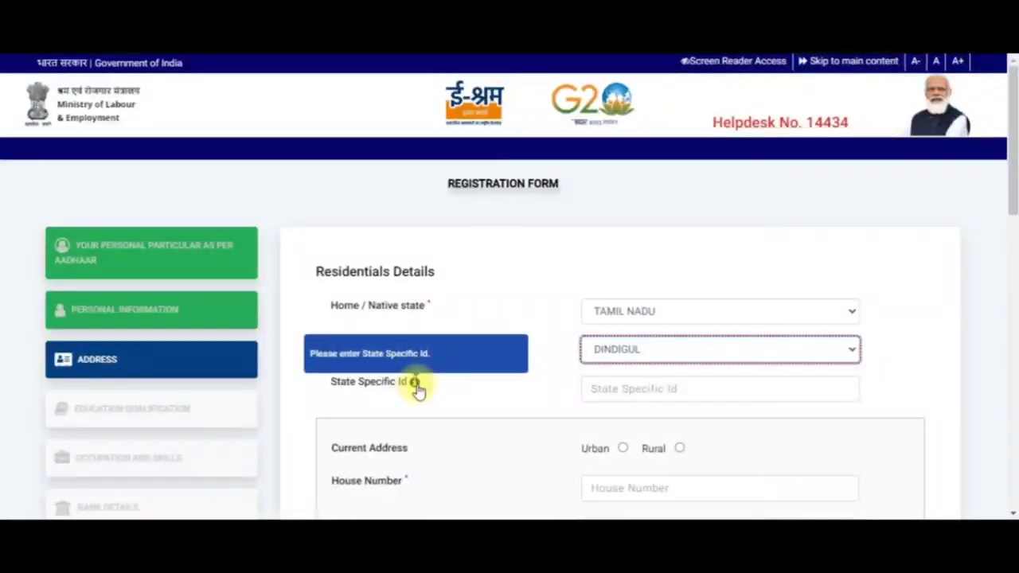
left_click(646, 392)
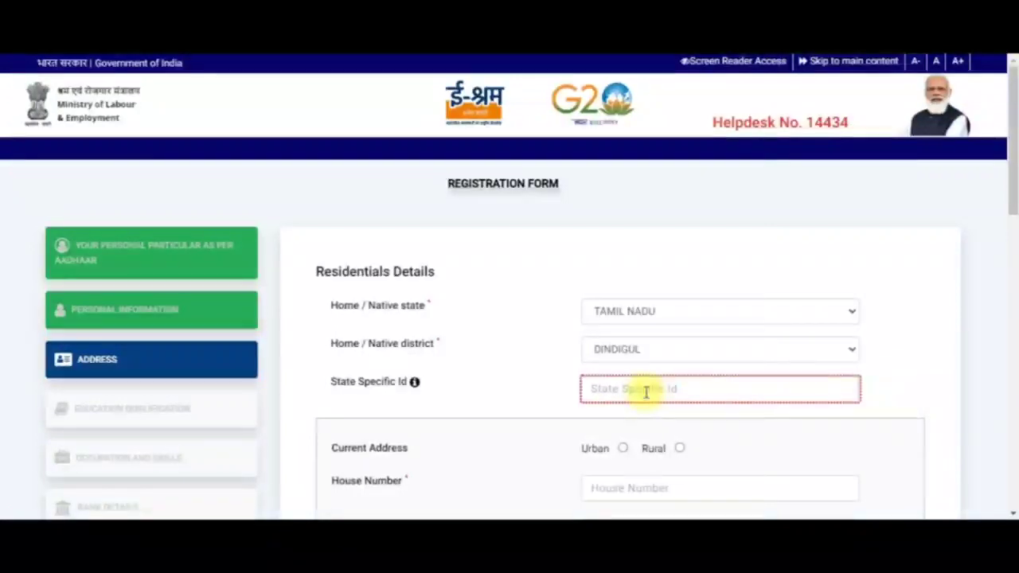
left_click(936, 61)
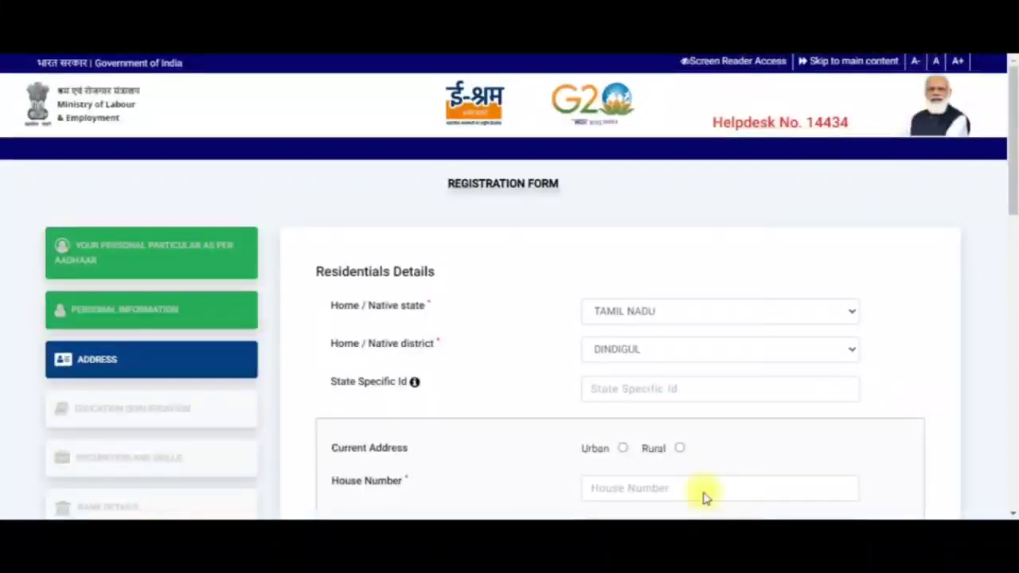
left_click(705, 387)
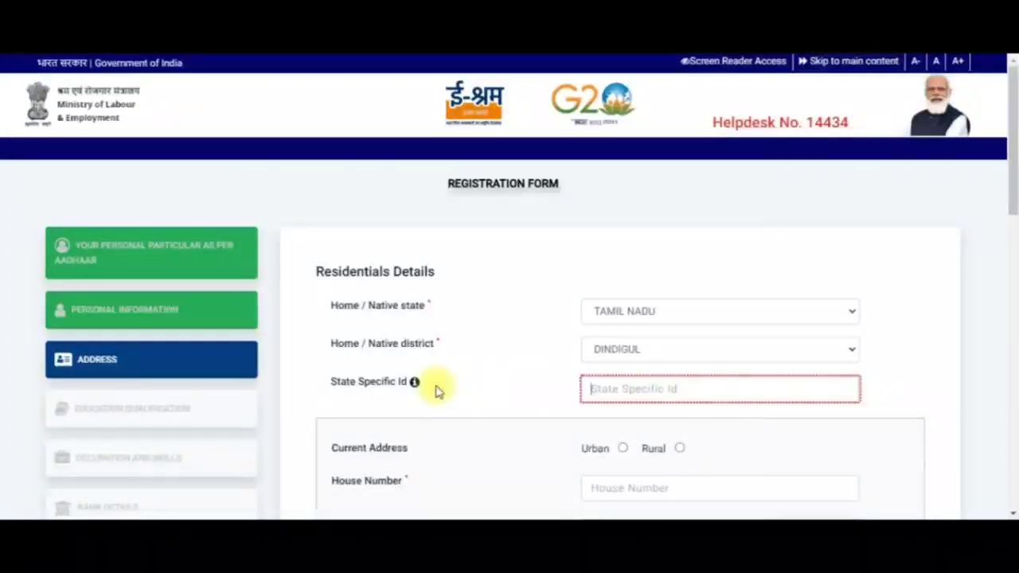
type("2")
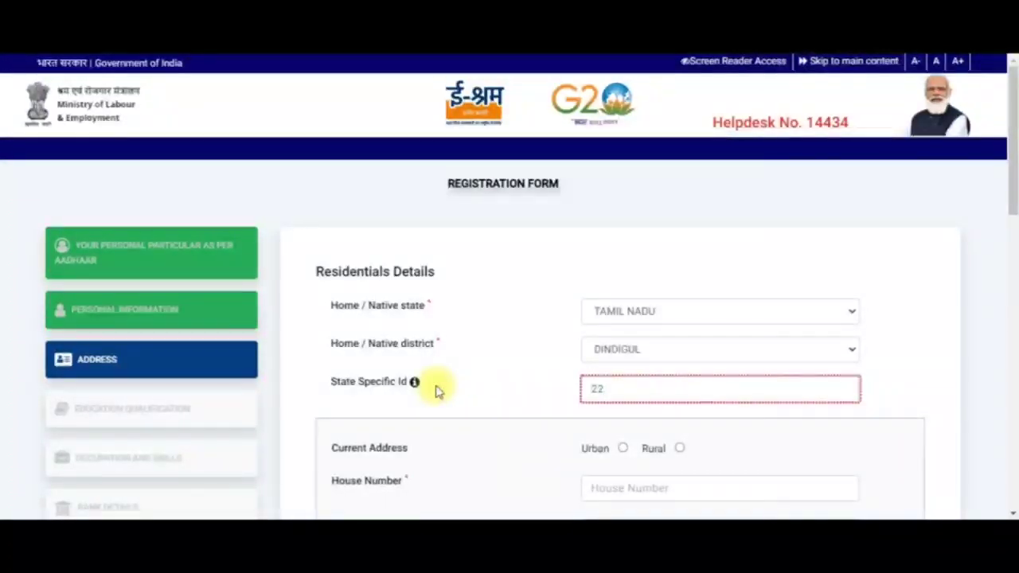
type("4")
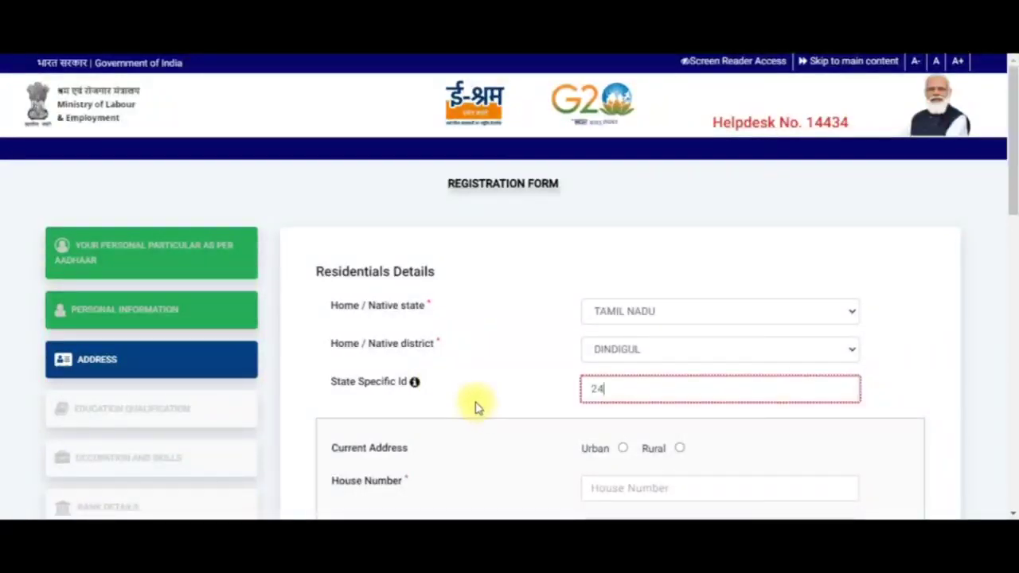
scroll(476, 406, "down", 4)
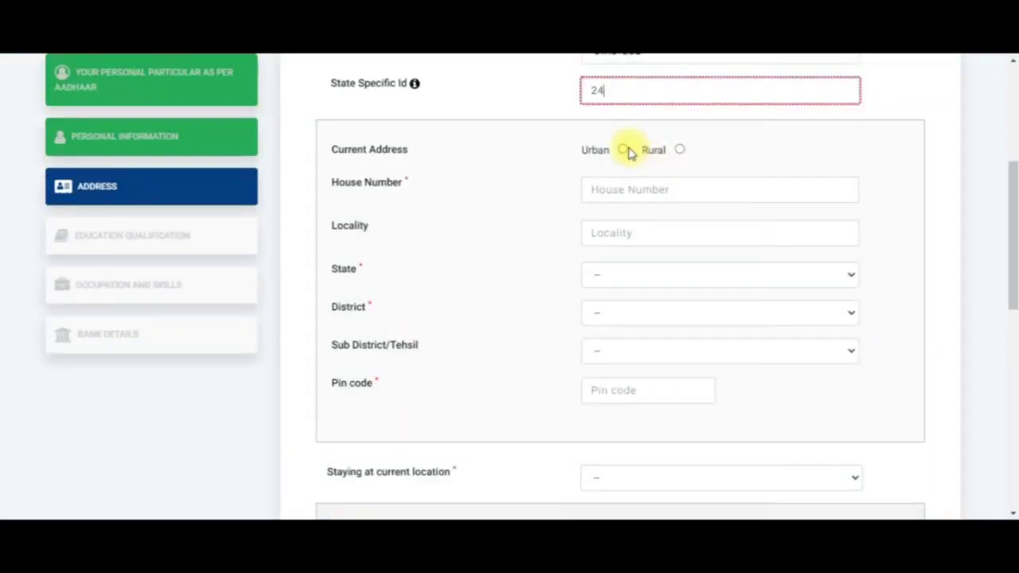
Mark the current address as Urban and enter the house number and locality
left_click(624, 151)
left_click(626, 190)
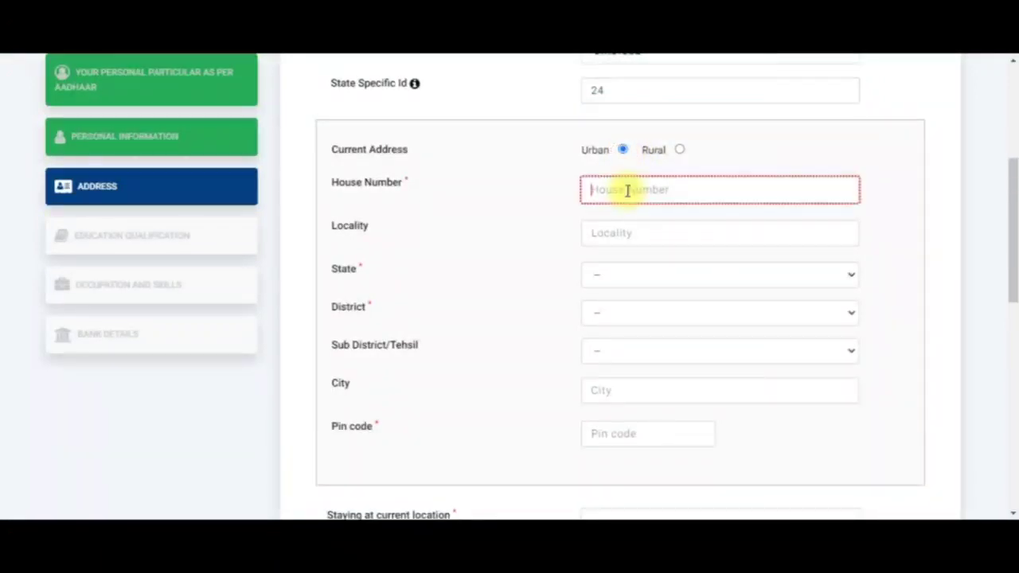
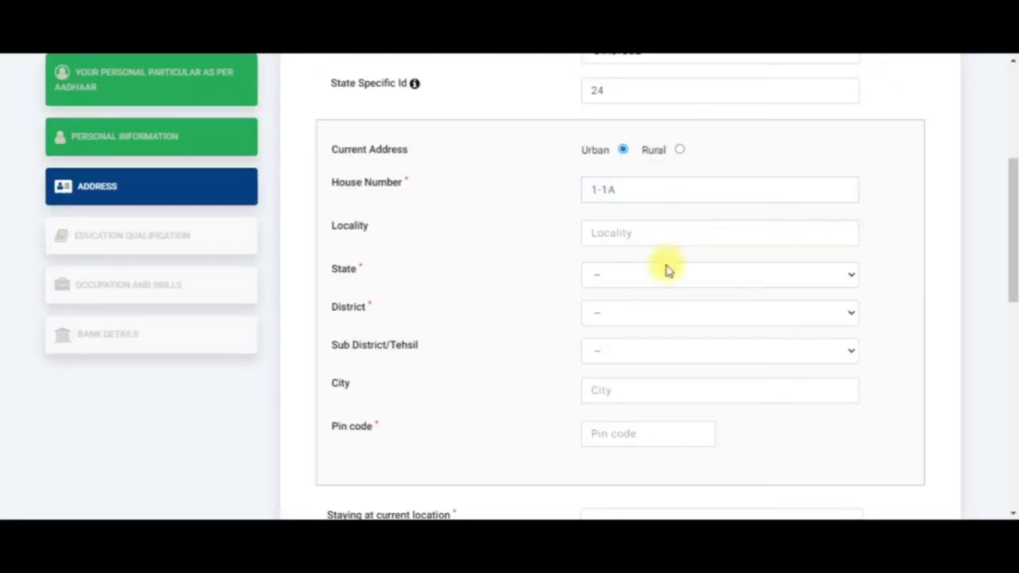
left_click(638, 235)
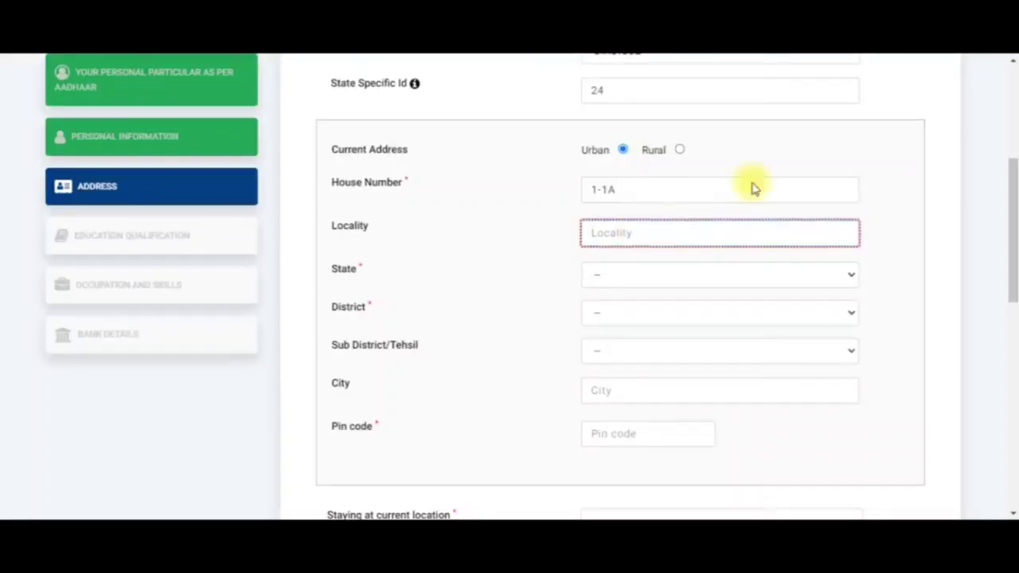
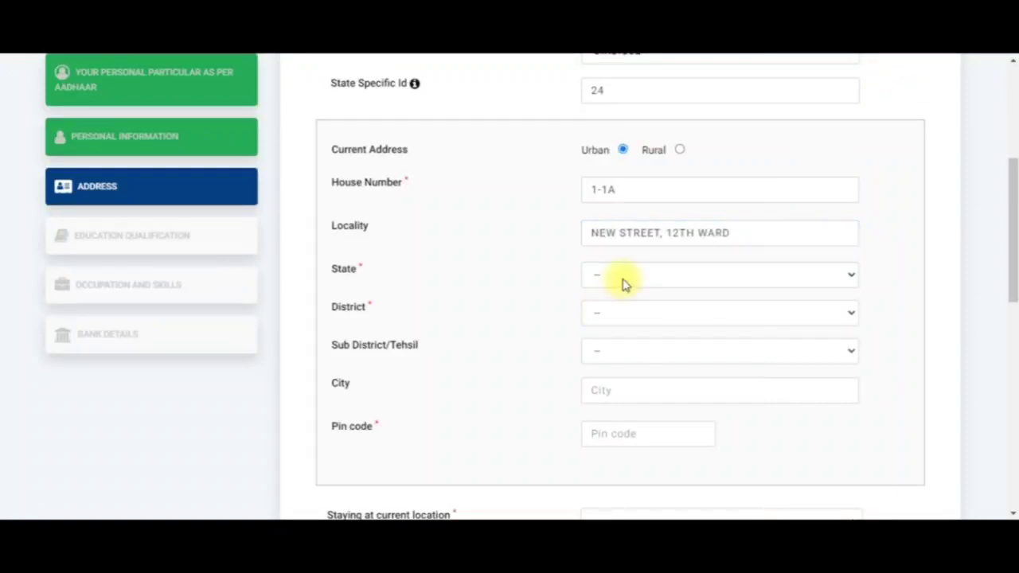
Choose TAMIL NADU, DINDIGUL and Nilakkottai as state, district and sub-district
left_click(621, 282)
scroll(700, 171, "down", 5)
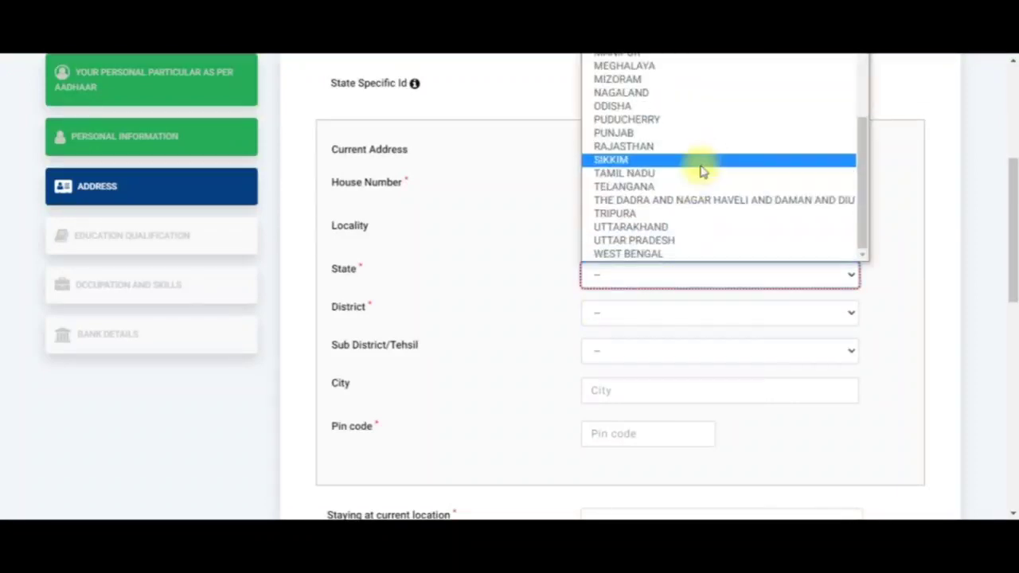
left_click(699, 176)
left_click(641, 310)
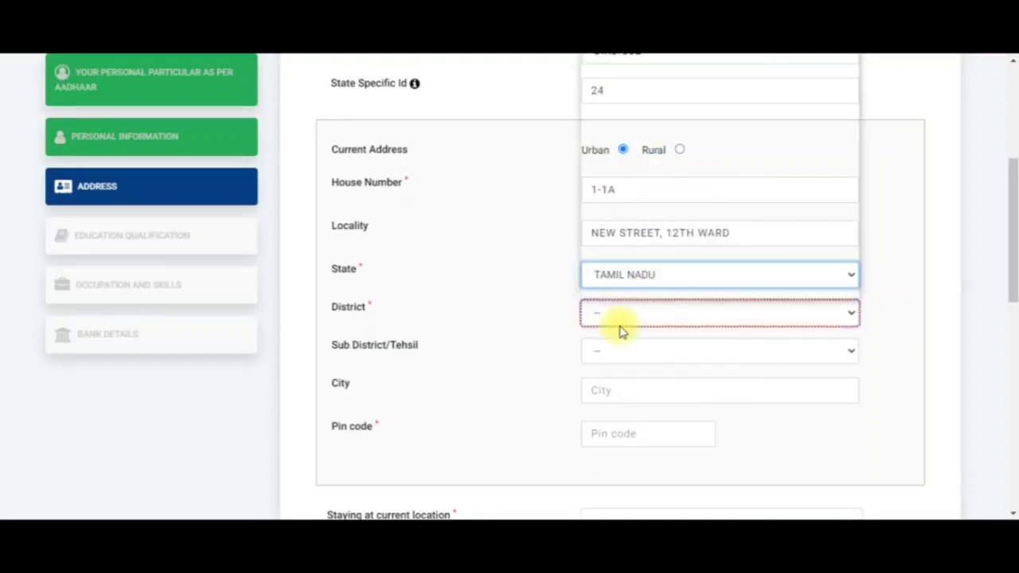
left_click(666, 136)
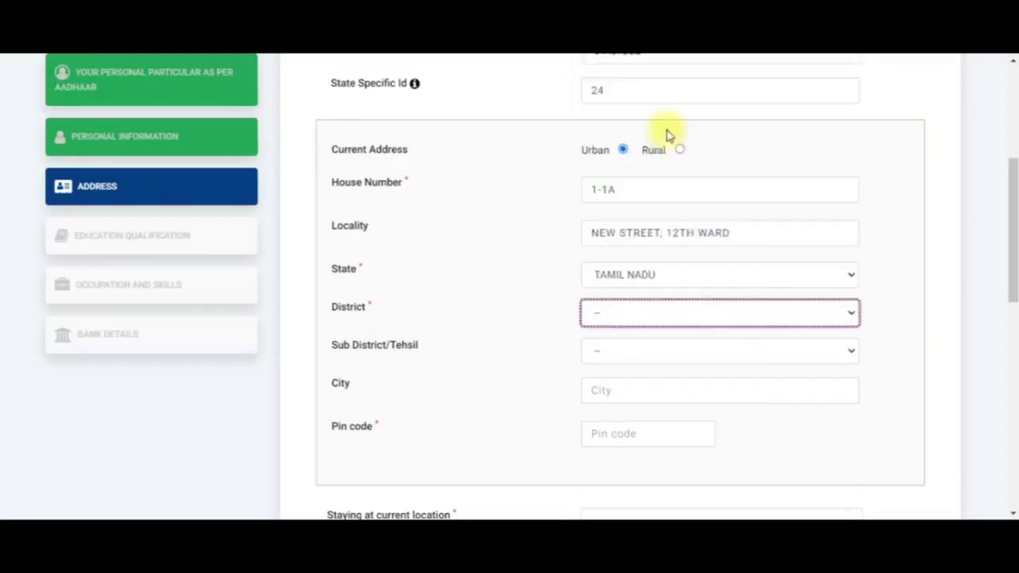
left_click(621, 360)
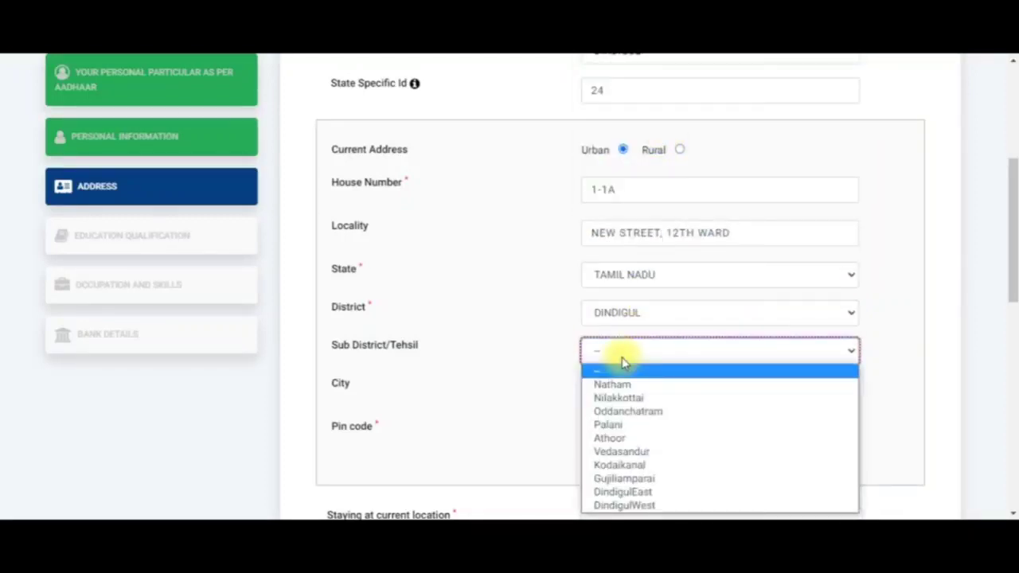
left_click(624, 398)
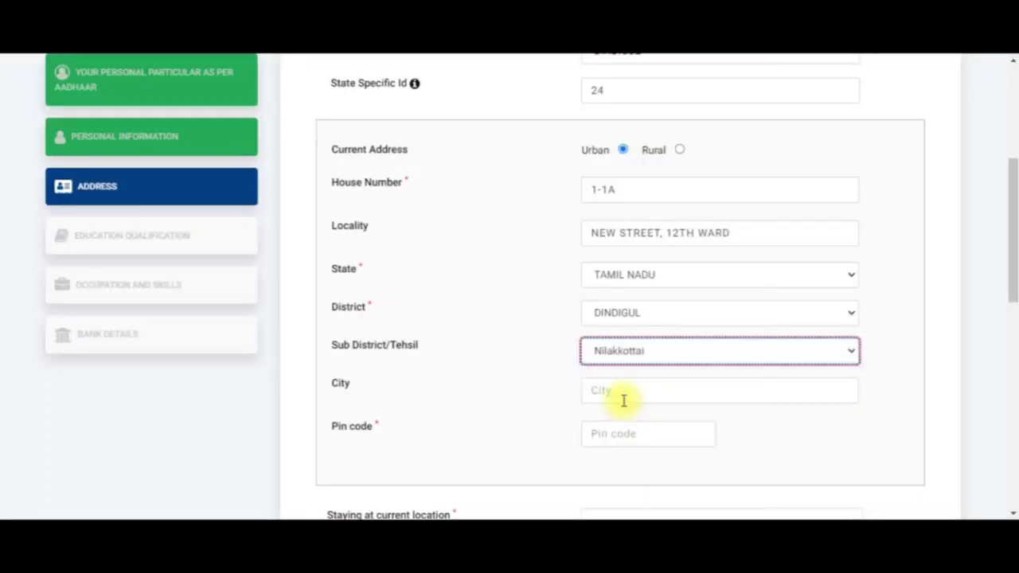
Enter NILAKOTTAI as the city and fill in the pin code
left_click(623, 395)
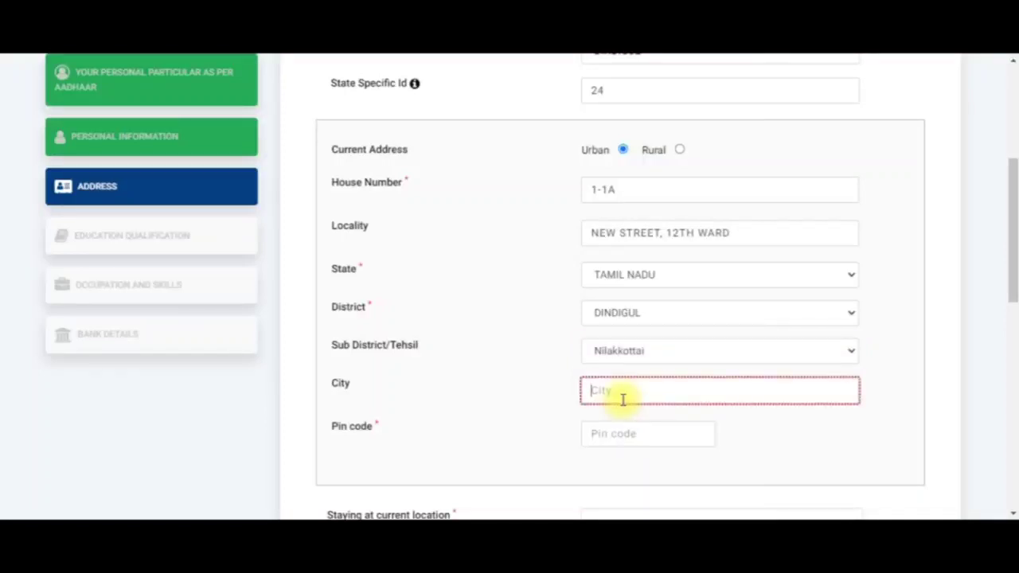
type("NILAKOTTAI")
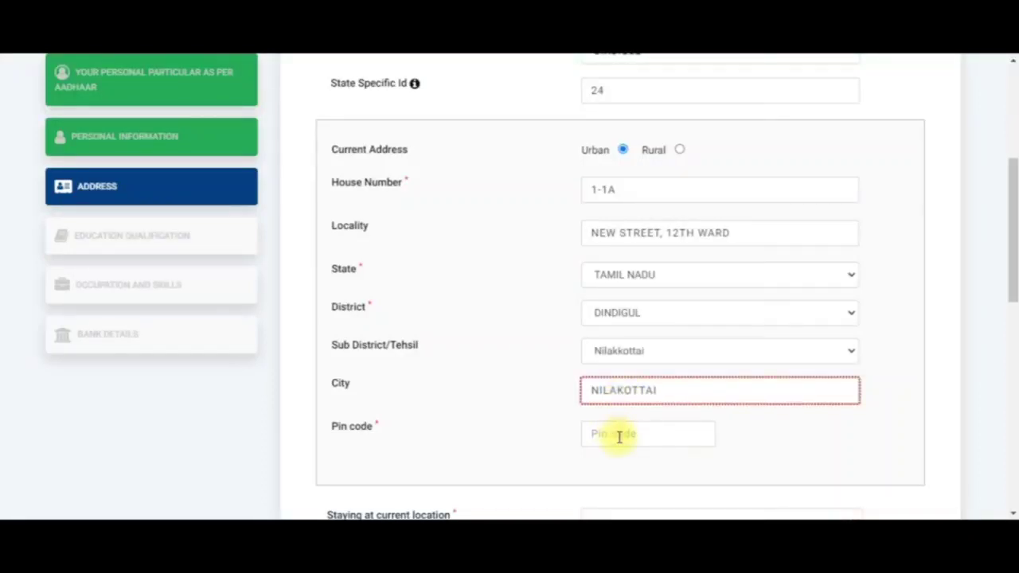
left_click(618, 434)
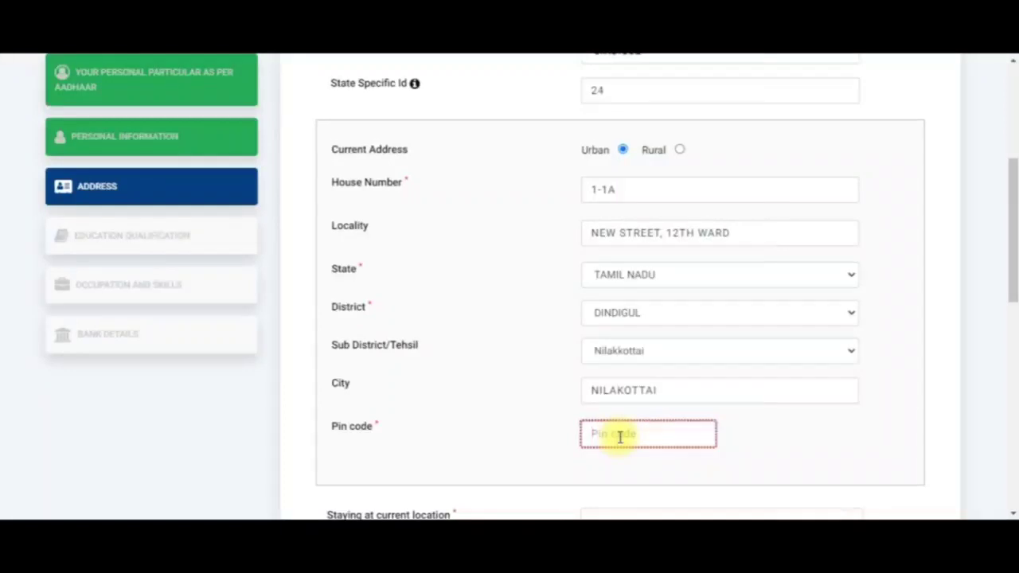
type("6")
key("BackSpace")
type("624208")
scroll(929, 72, "down", 2)
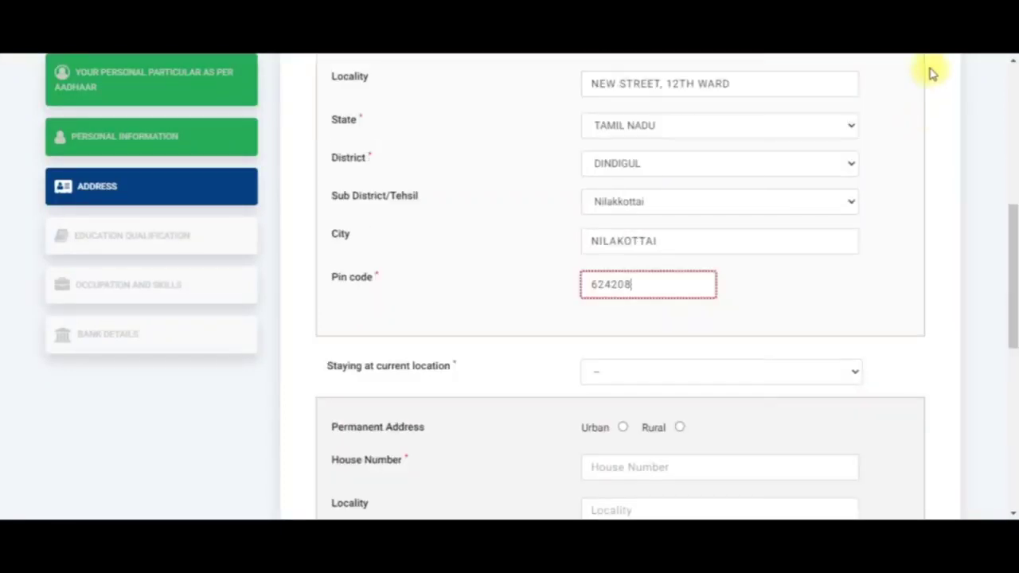
Pick 10-15 years for Staying at current location, then Save & Continue the address
left_click(591, 372)
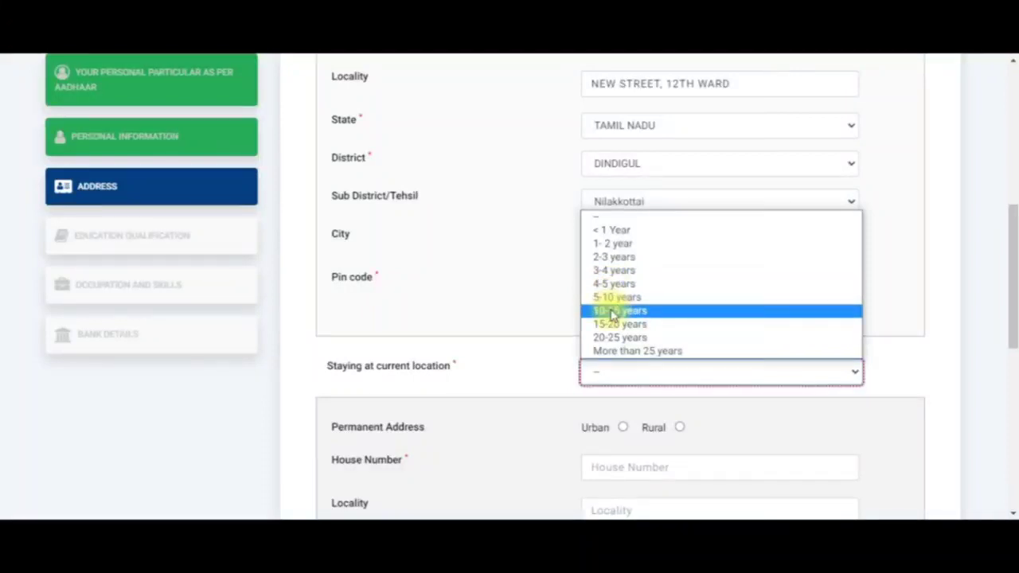
left_click(611, 312)
scroll(539, 402, "down", 1)
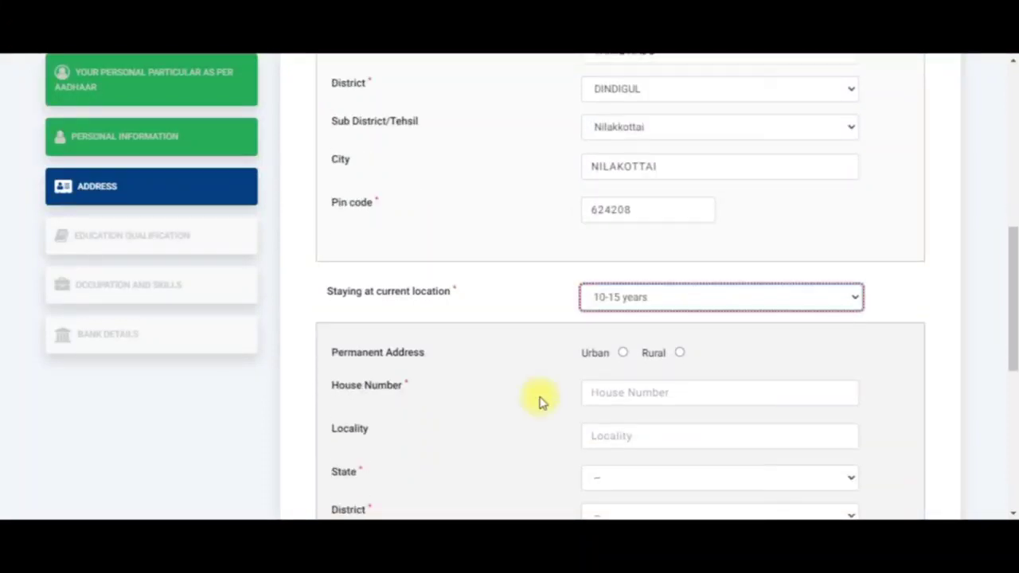
scroll(539, 402, "up", 3)
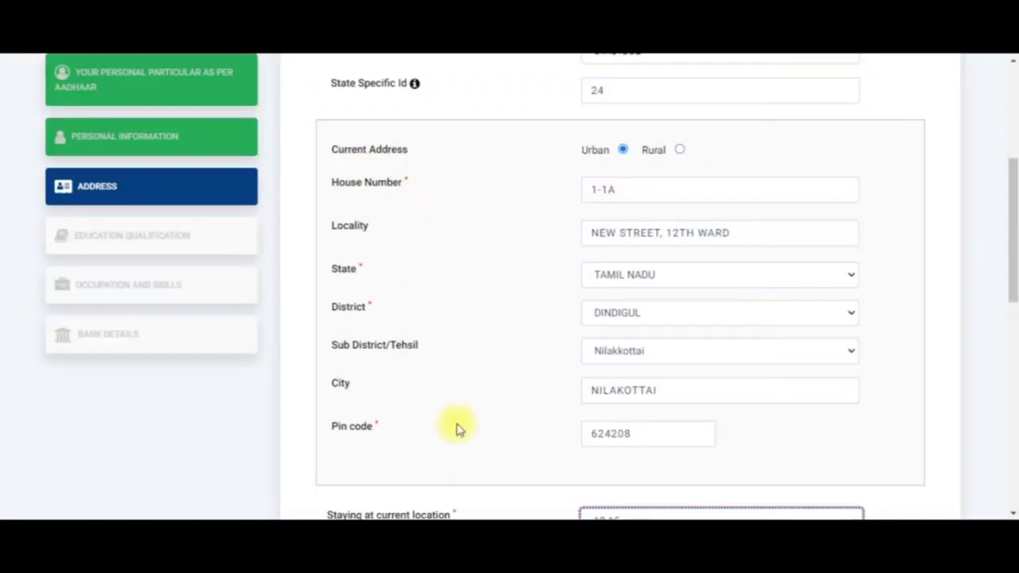
scroll(454, 427, "down", 3)
scroll(614, 344, "down", 3)
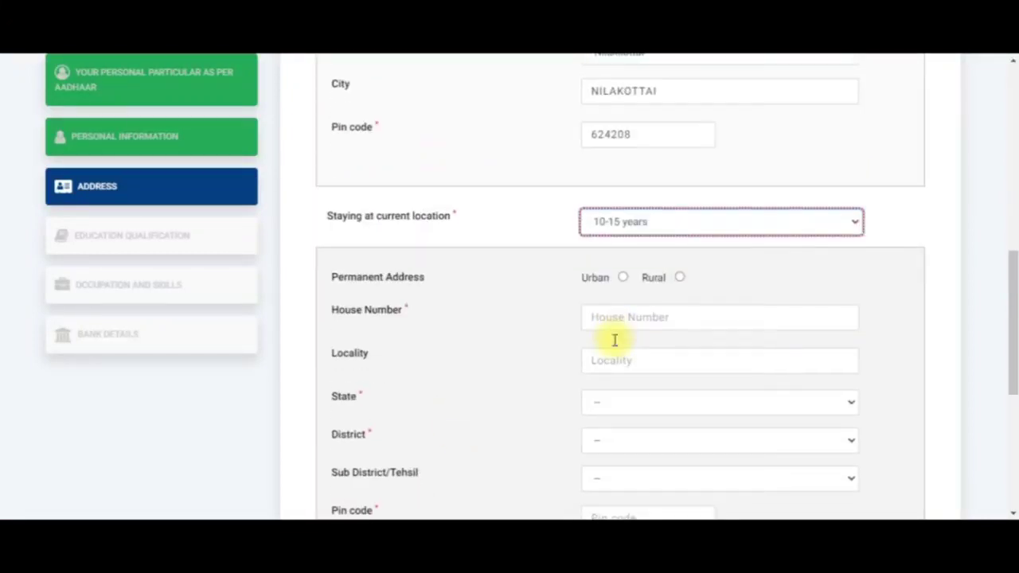
scroll(614, 344, "up", 2)
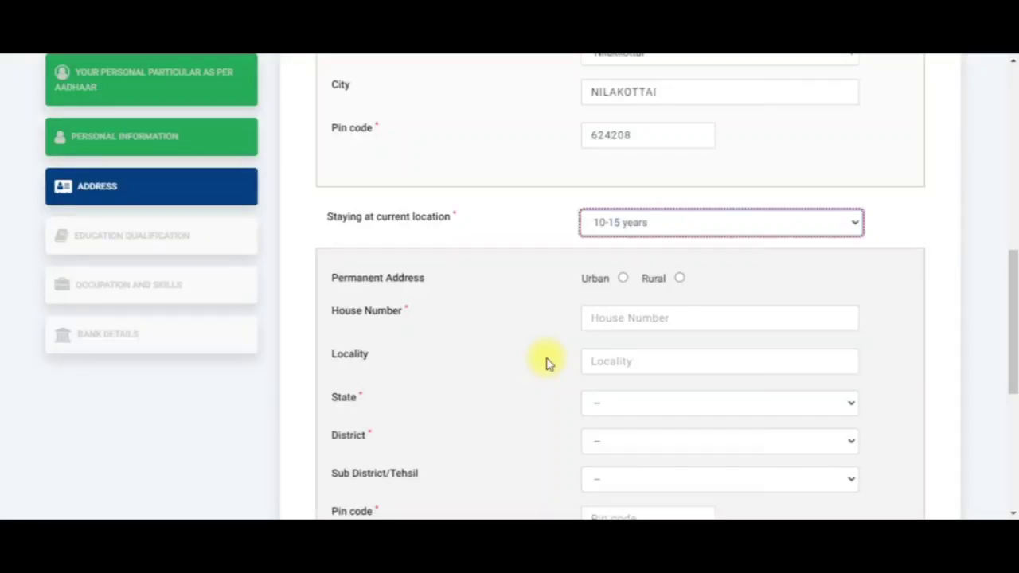
scroll(546, 362, "up", 6)
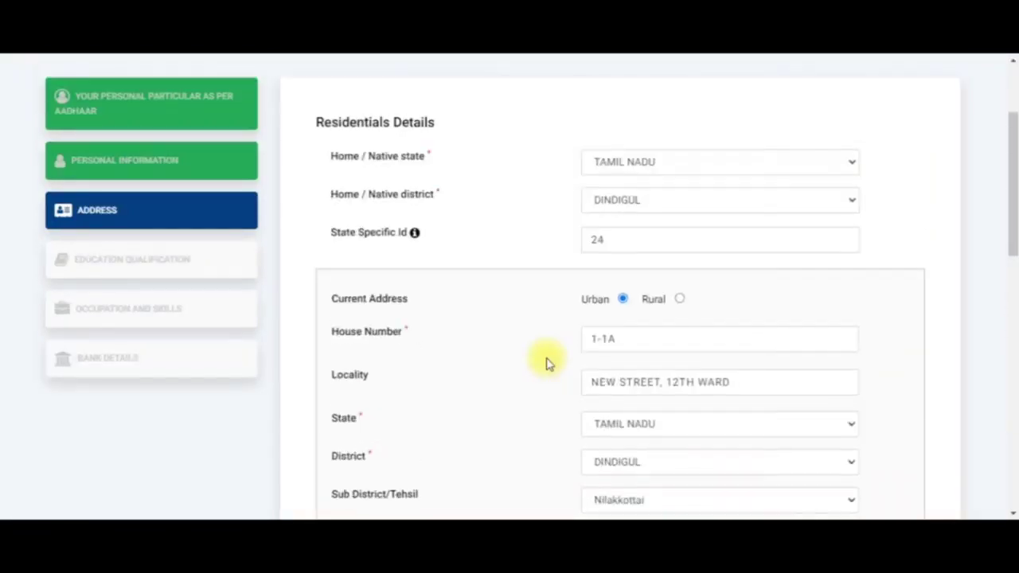
scroll(734, 236, "down", 4)
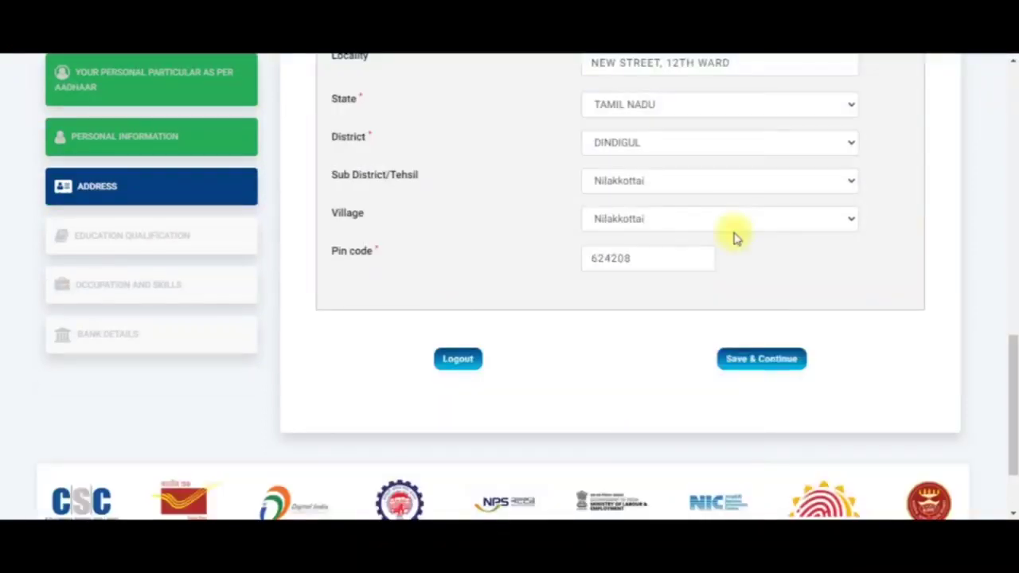
left_click(746, 368)
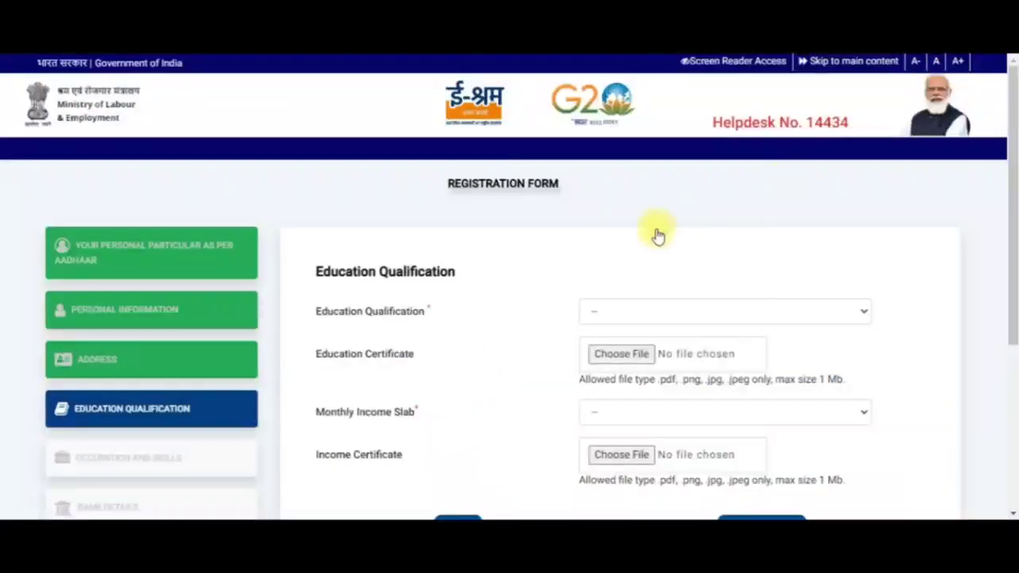
Set the Education Qualification to Diploma/certificate course
left_click_drag(315, 270, 447, 269)
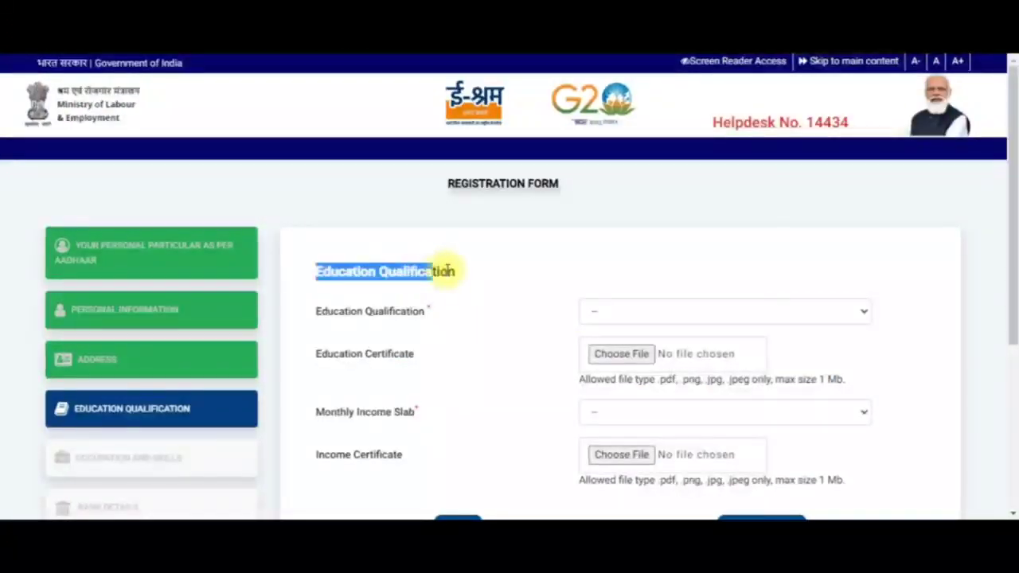
left_click(672, 319)
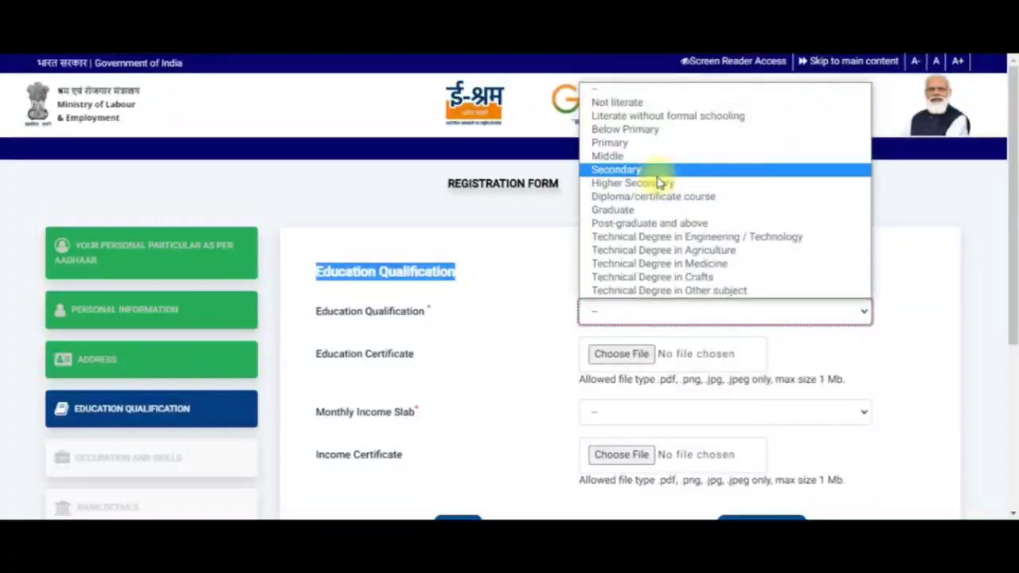
left_click(652, 196)
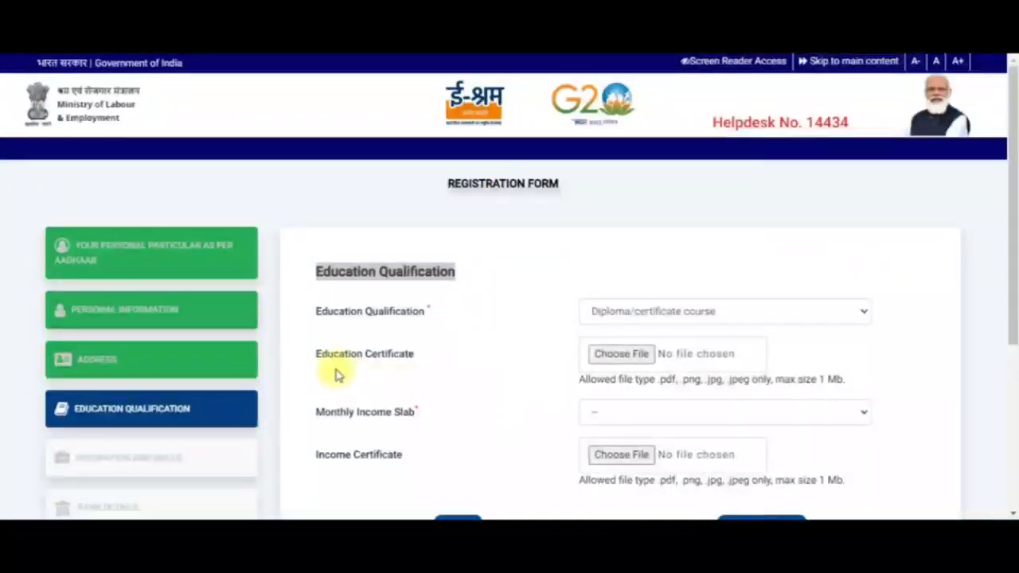
left_click_drag(317, 354, 403, 360)
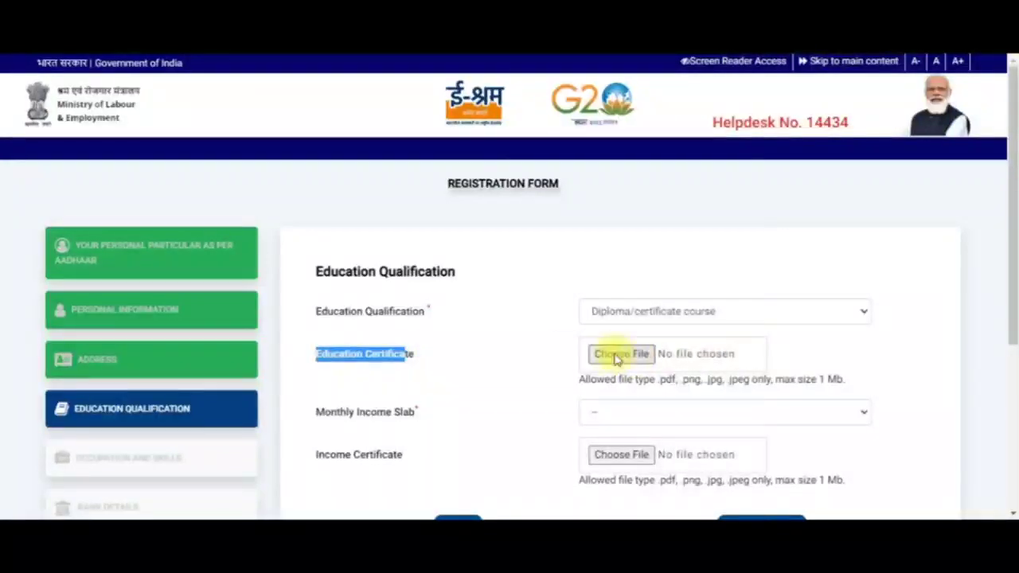
left_click(557, 358)
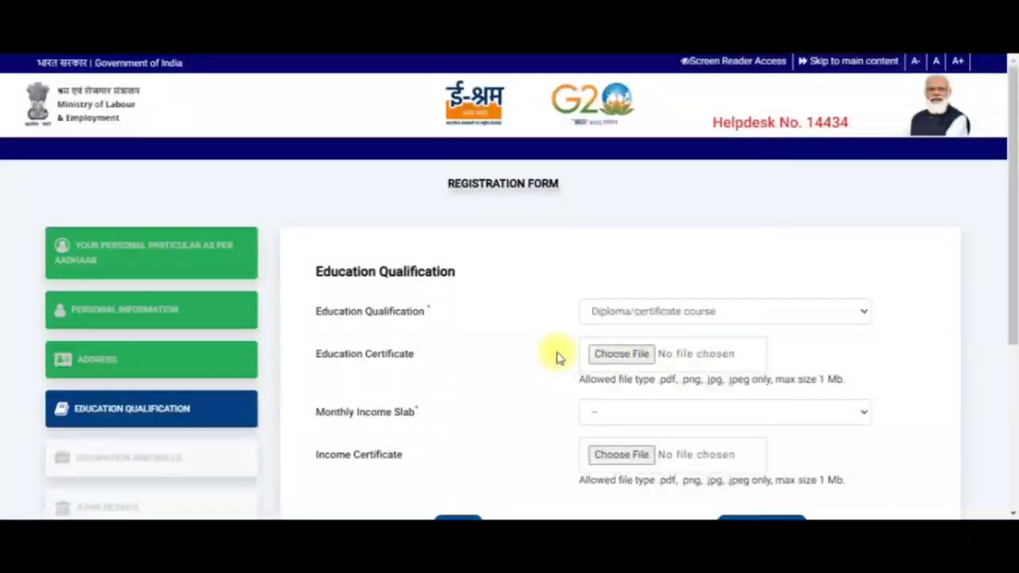
scroll(557, 358, "down", 2)
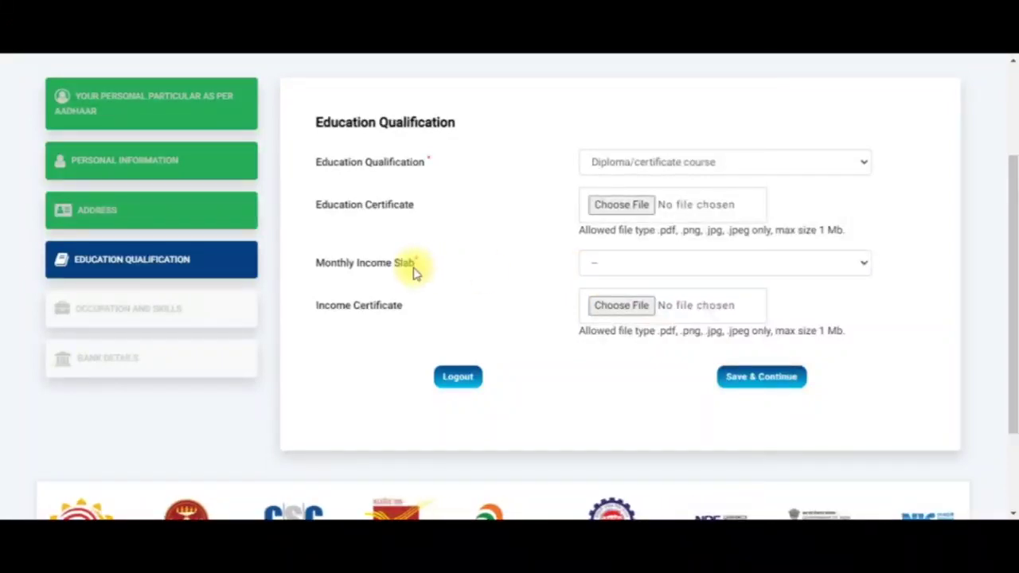
left_click(623, 274)
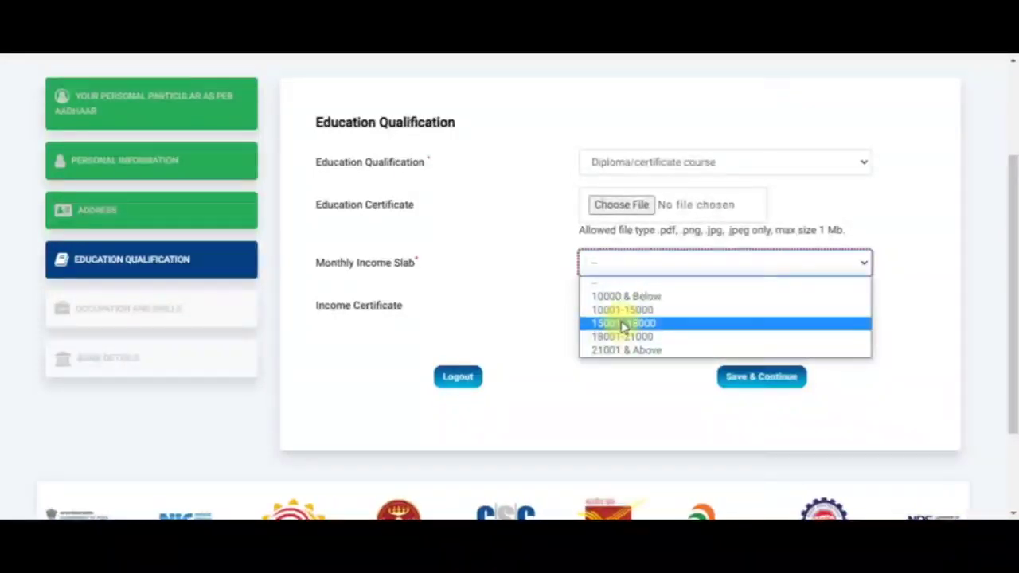
left_click(623, 317)
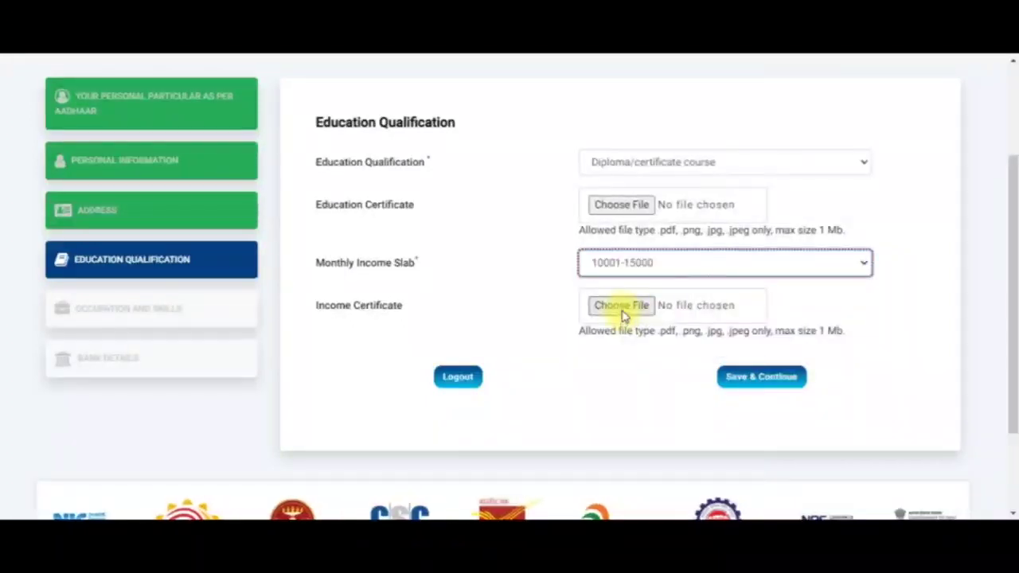
scroll(623, 313, "down", 2)
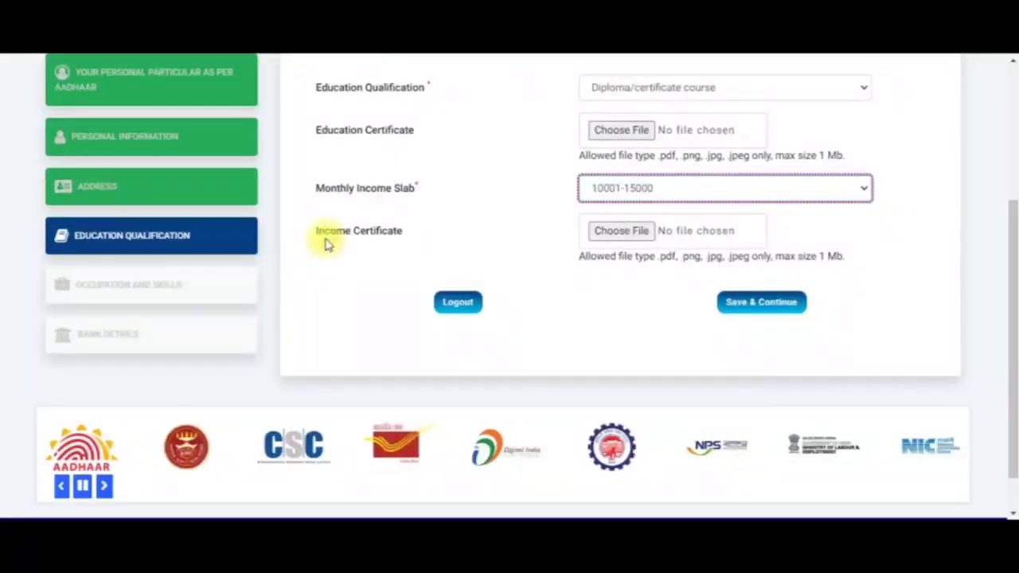
left_click_drag(317, 232, 406, 239)
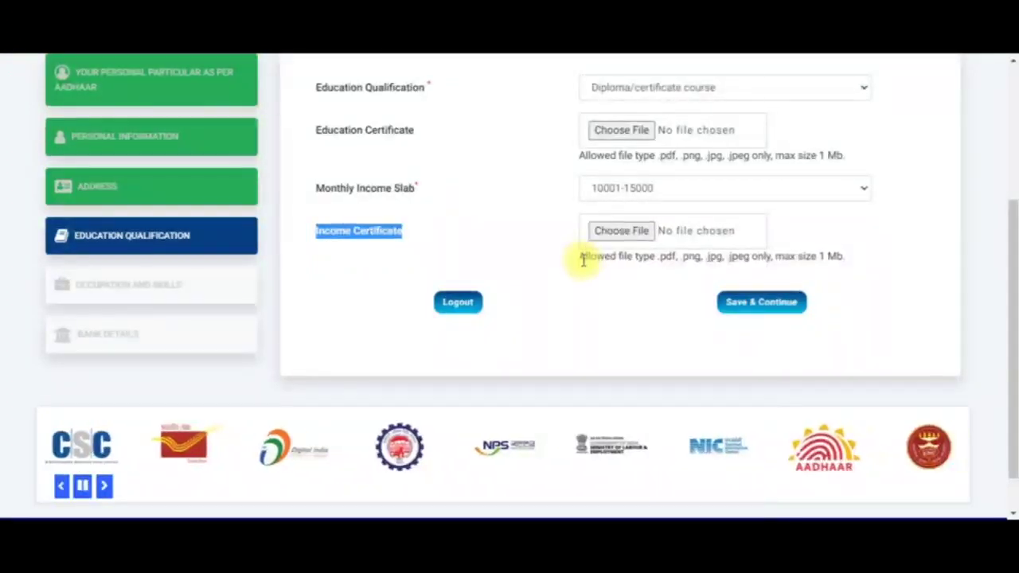
left_click_drag(578, 265, 845, 256)
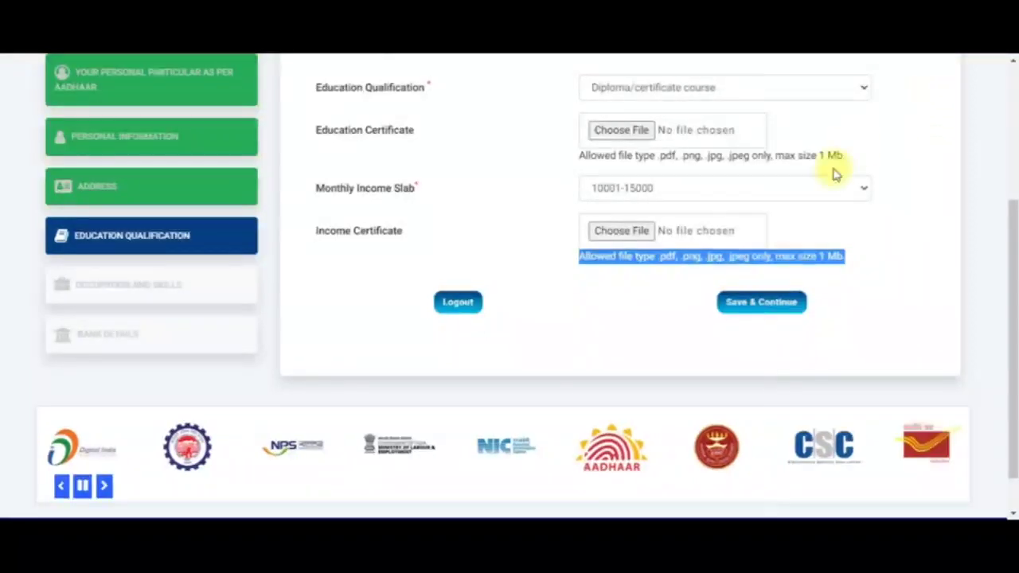
left_click(760, 307)
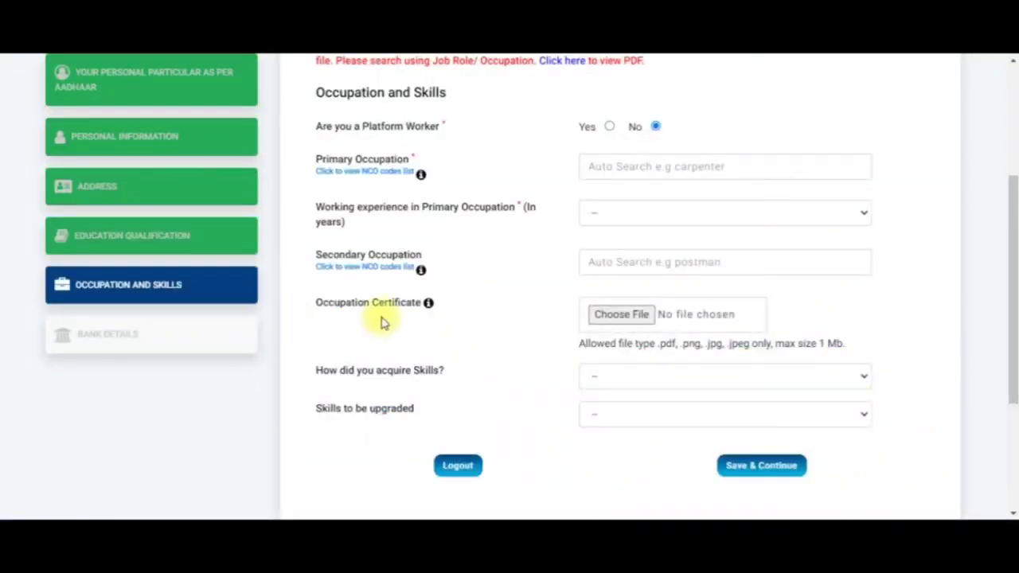
Open the NCO code PDF from the 'Click here' link in the red note
scroll(382, 322, "up", 2)
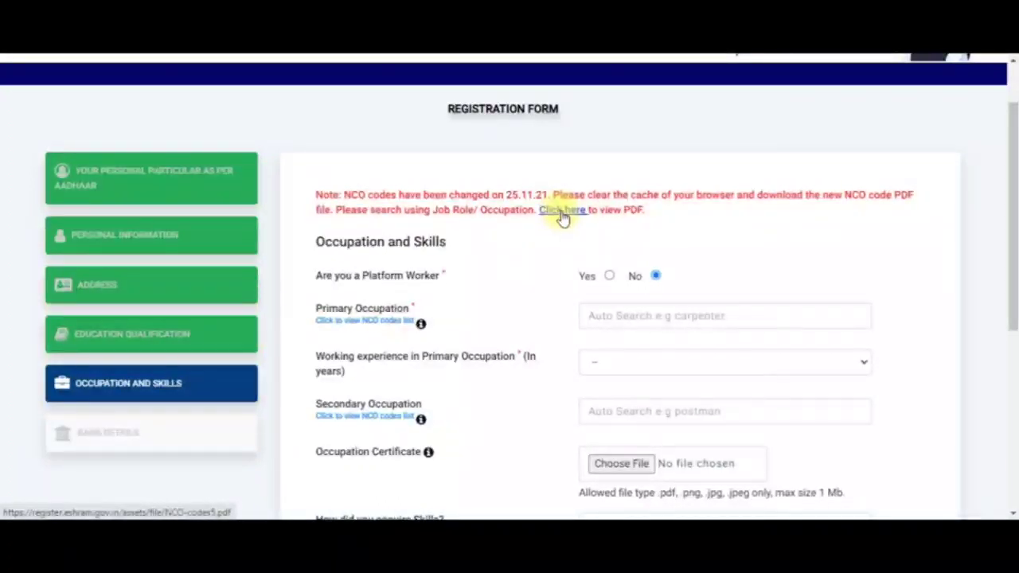
left_click(553, 212)
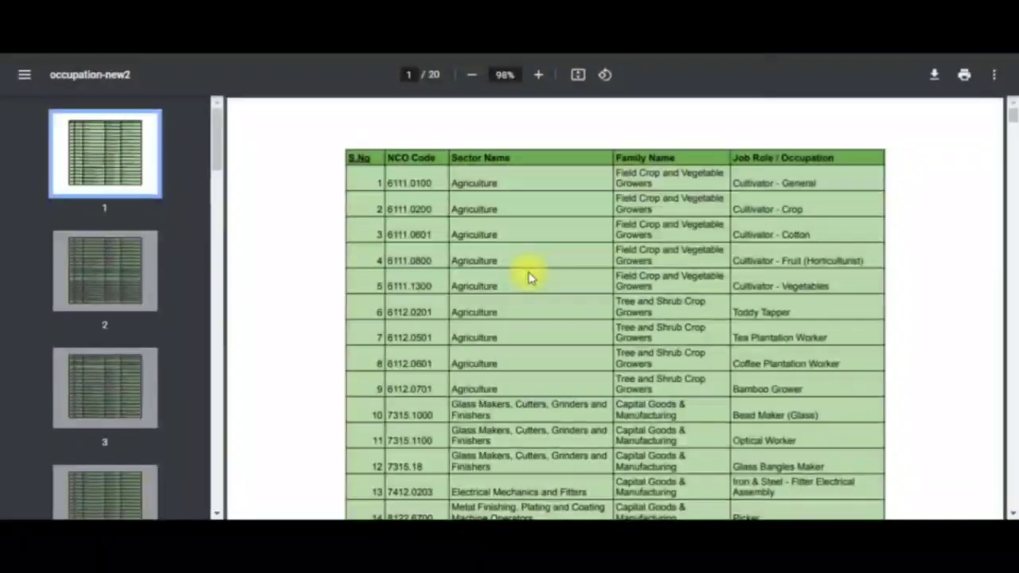
Scroll the NCO PDF to locate Computer Operator's code, then return to the registration form
scroll(530, 276, "down", 5)
scroll(529, 276, "up", 2)
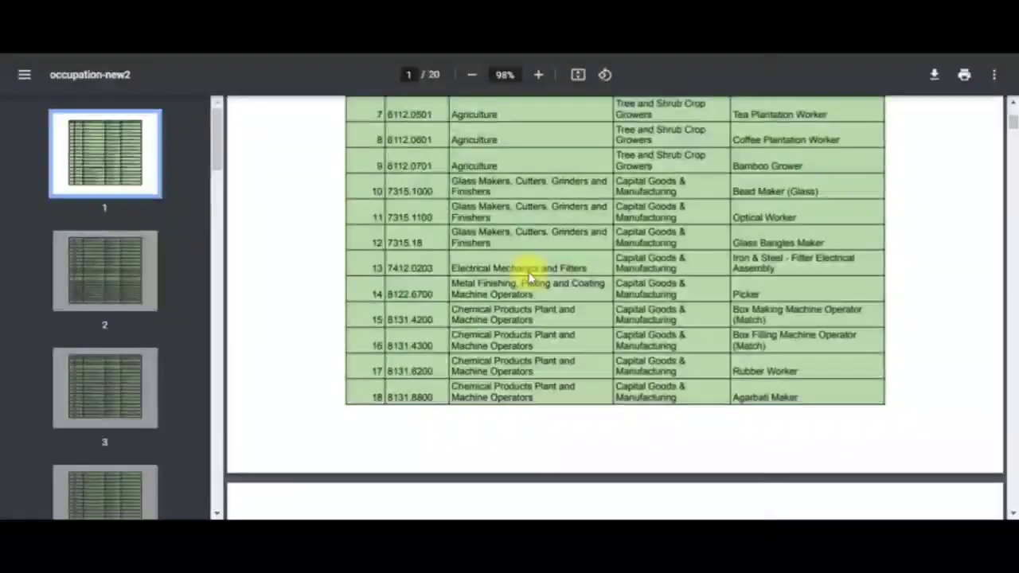
scroll(529, 276, "down", 6)
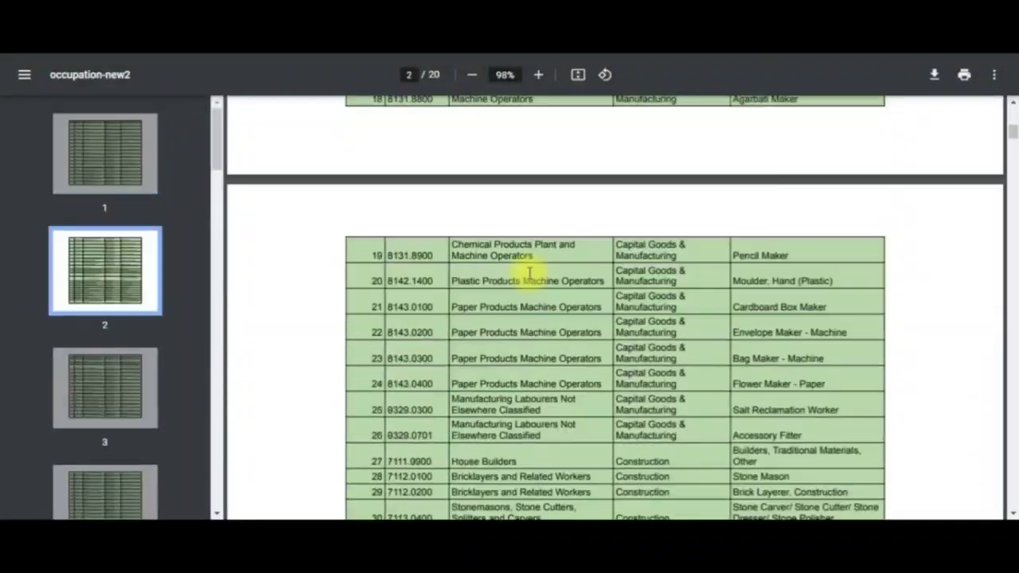
scroll(530, 275, "down", 1)
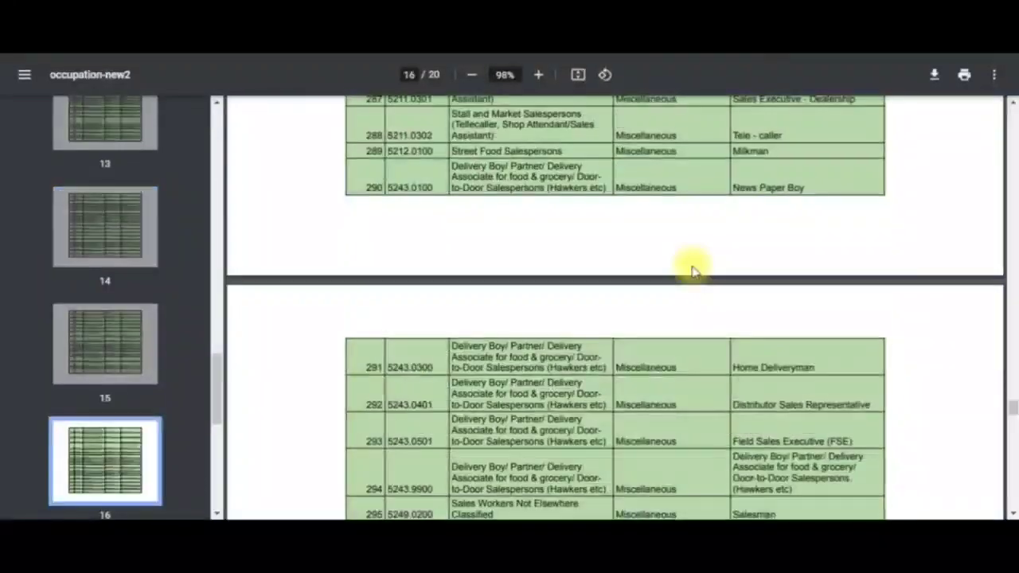
scroll(693, 270, "up", 1)
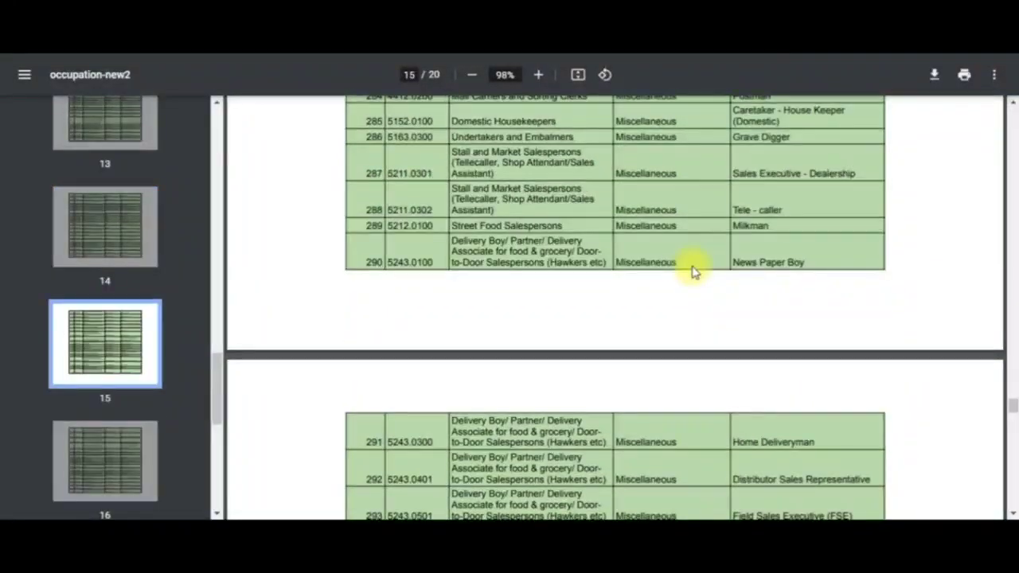
scroll(692, 270, "up", 2)
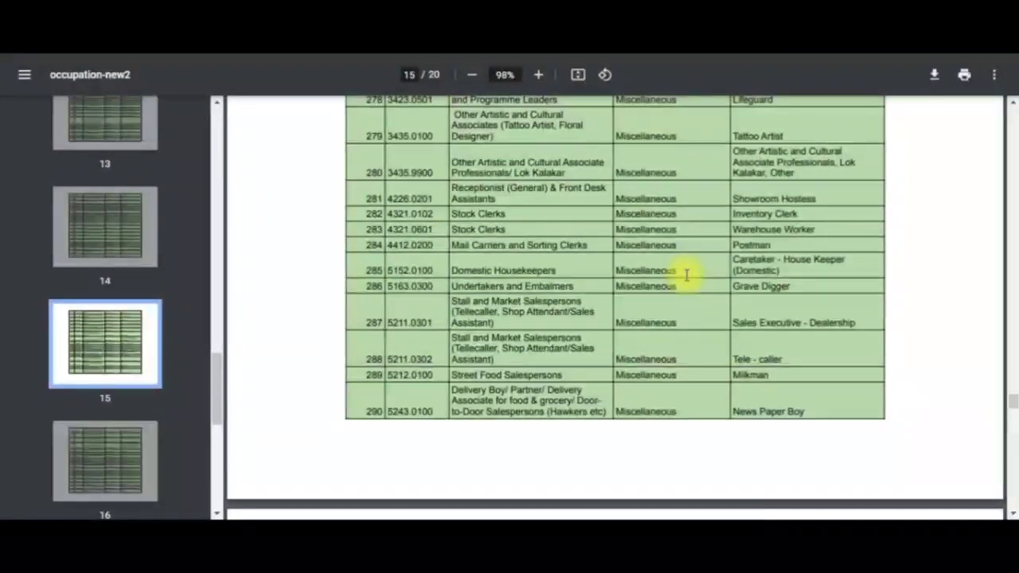
scroll(682, 272, "down", 3)
scroll(682, 272, "down", 12)
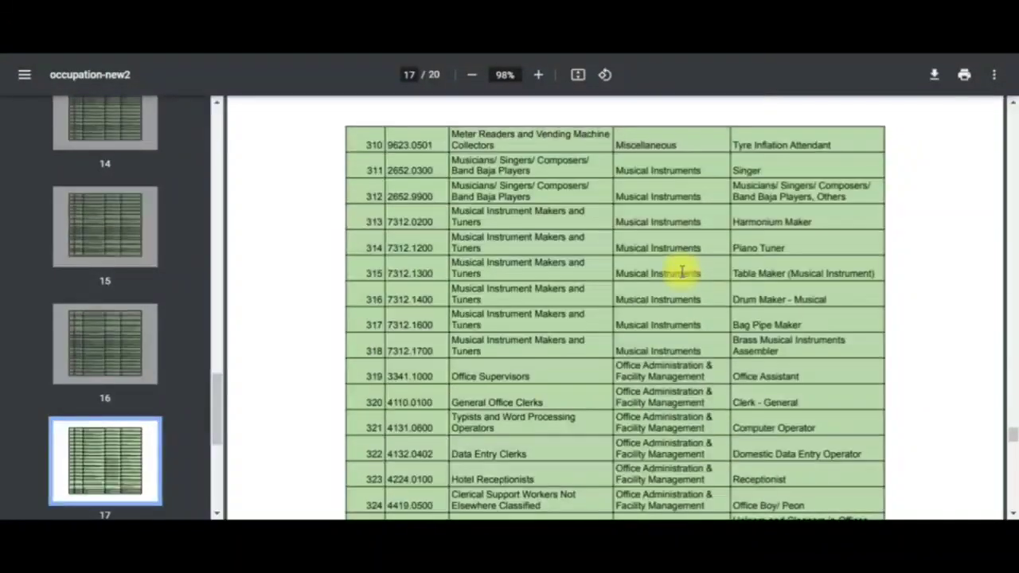
scroll(682, 271, "down", 2)
scroll(682, 272, "up", 4)
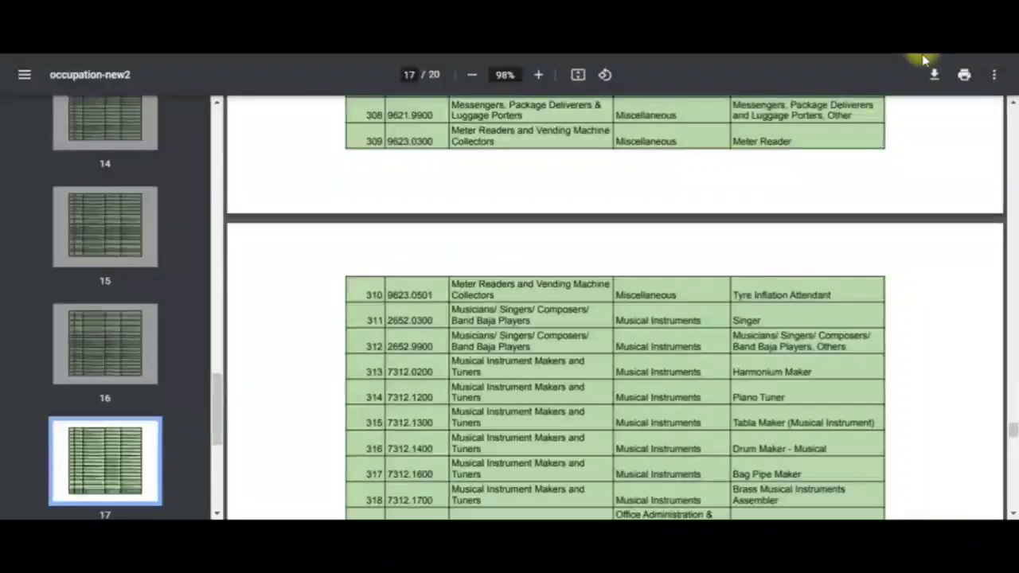
left_click(921, 61)
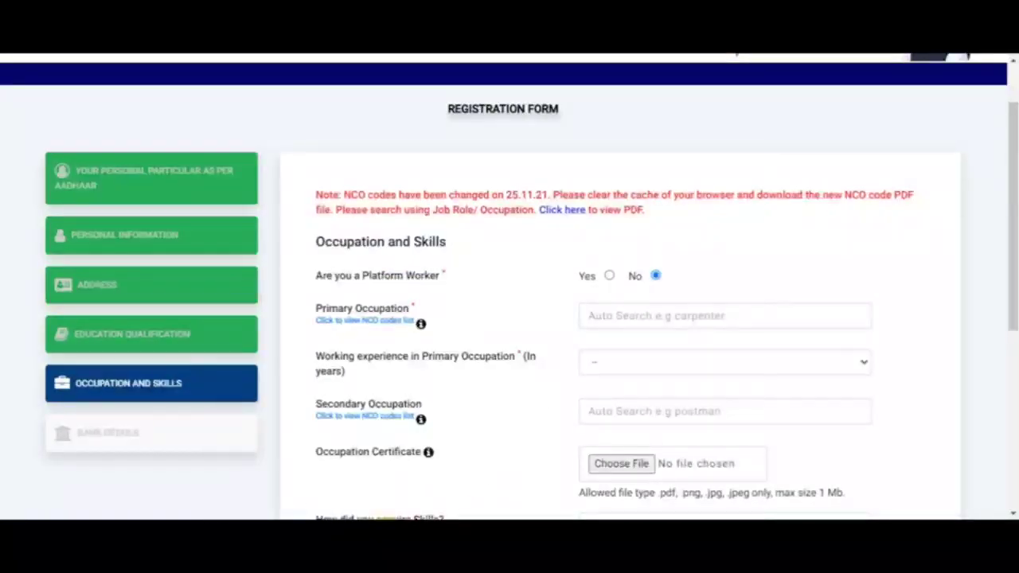
Replace the Primary Occupation with Computer Operator (4131.600), found by searching 'COMP'
left_click_drag(324, 241, 442, 241)
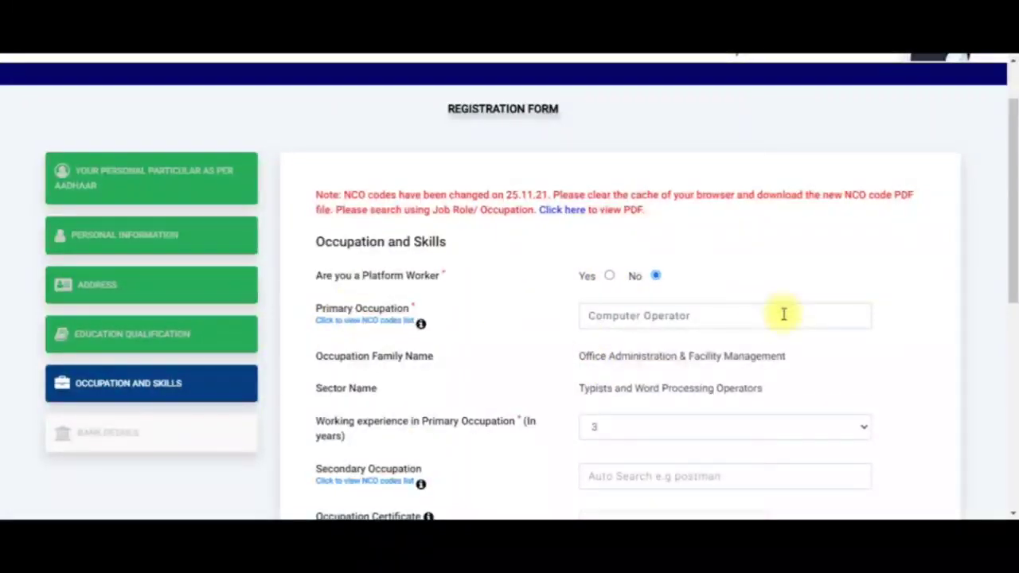
left_click(767, 318)
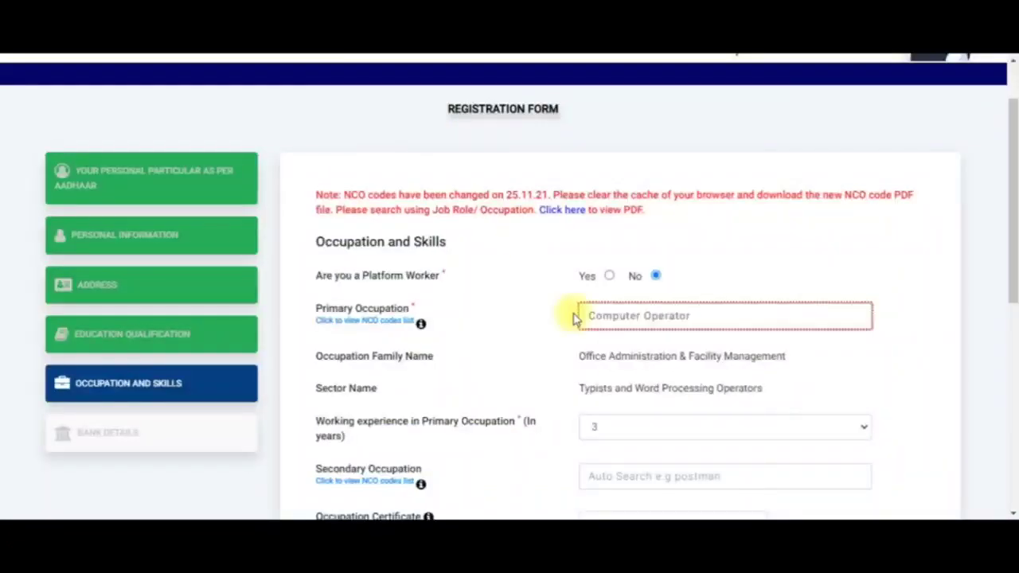
left_click_drag(697, 314, 550, 320)
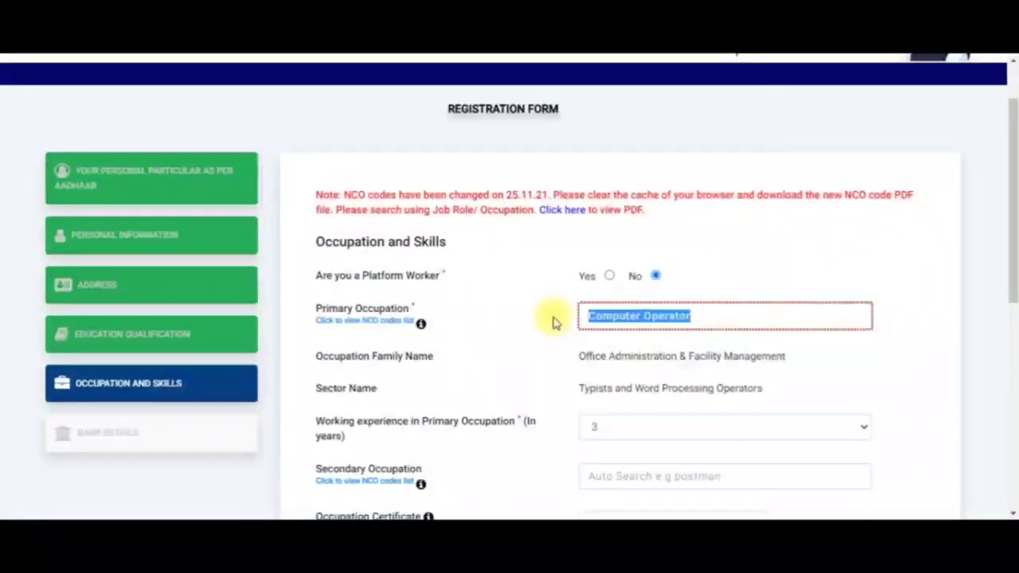
key("BackSpace")
type("CO")
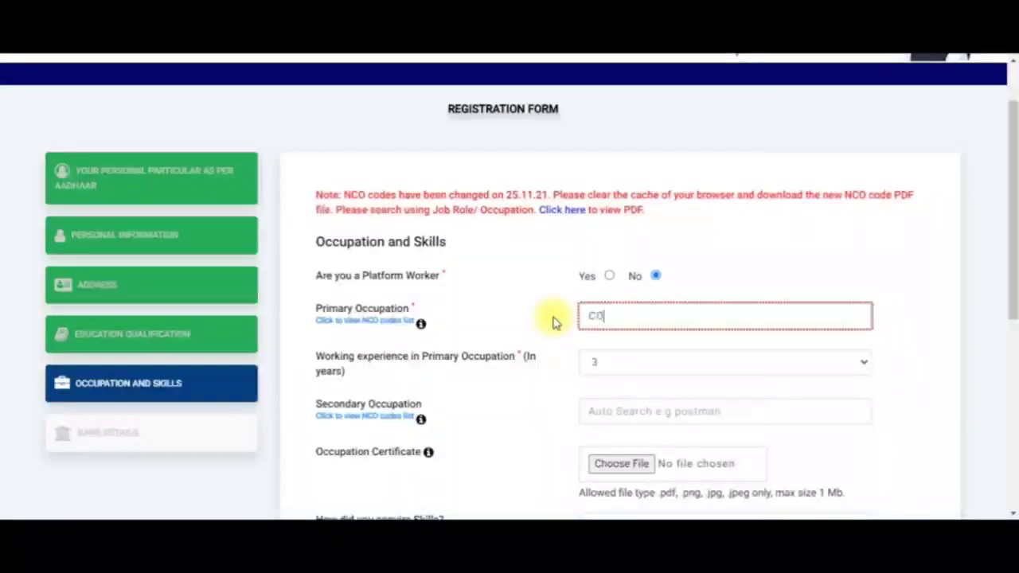
type("MP")
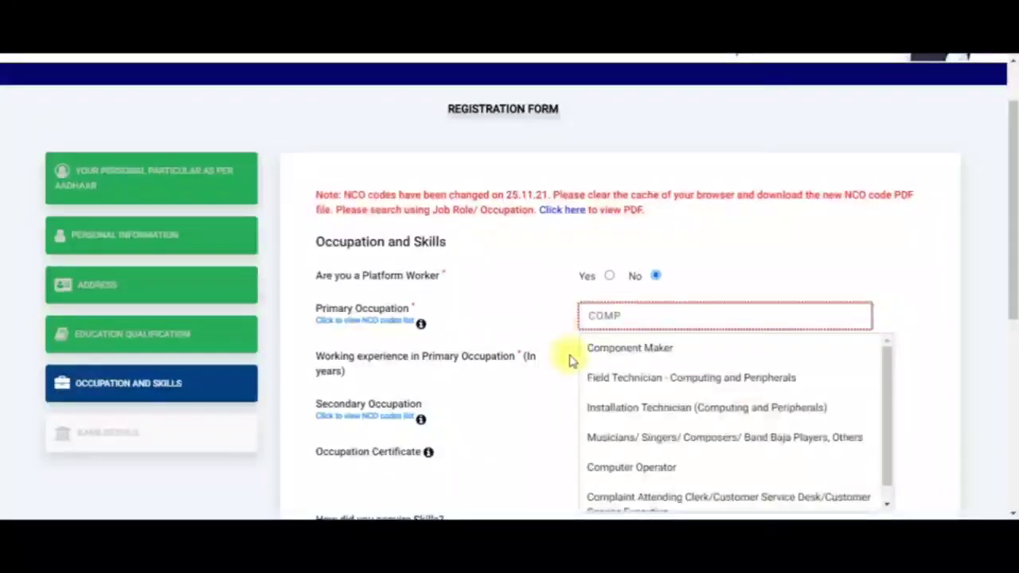
left_click(598, 468)
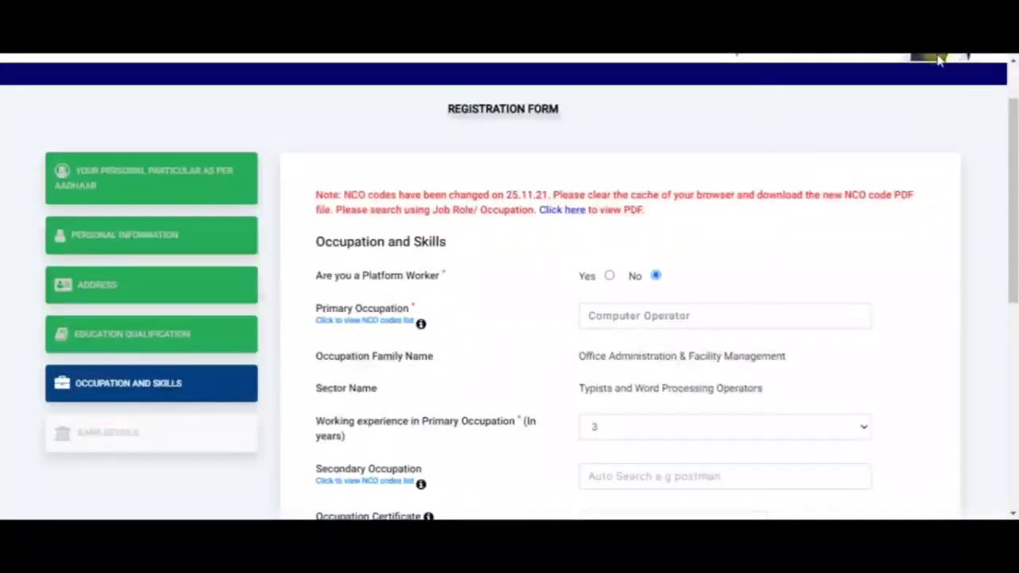
Set Working experience to 3 years
scroll(724, 299, "down", 2)
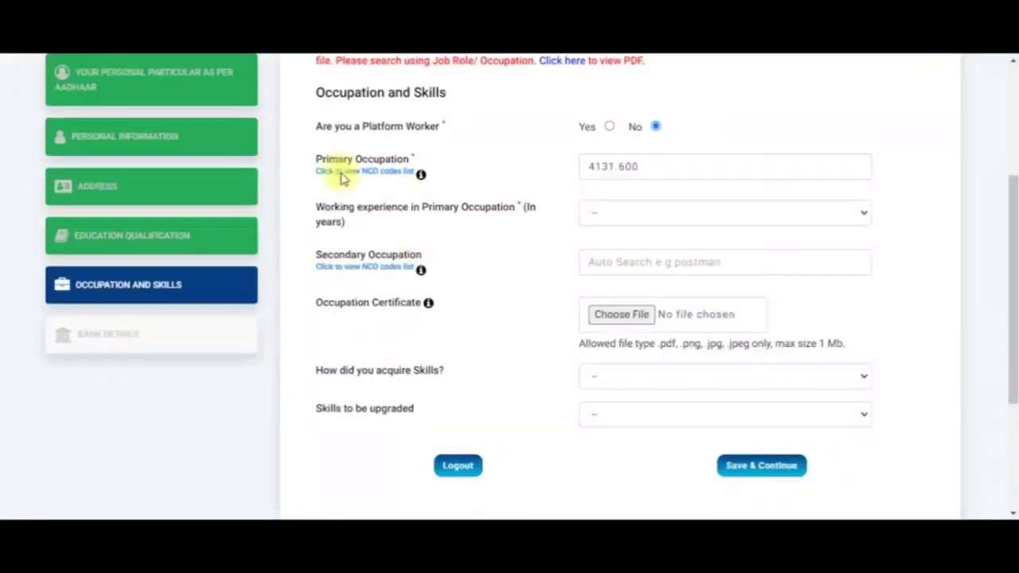
left_click(603, 222)
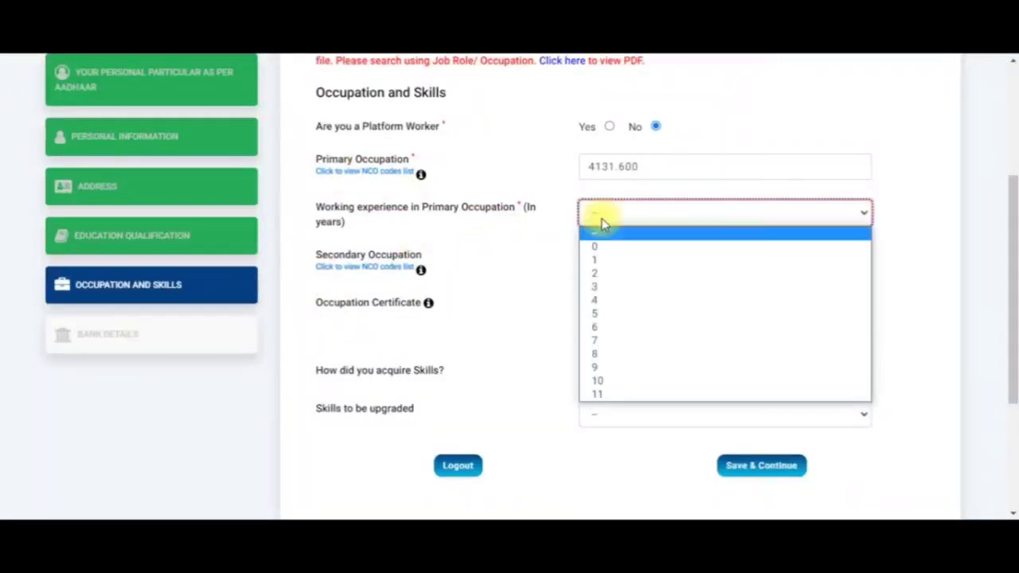
left_click(606, 289)
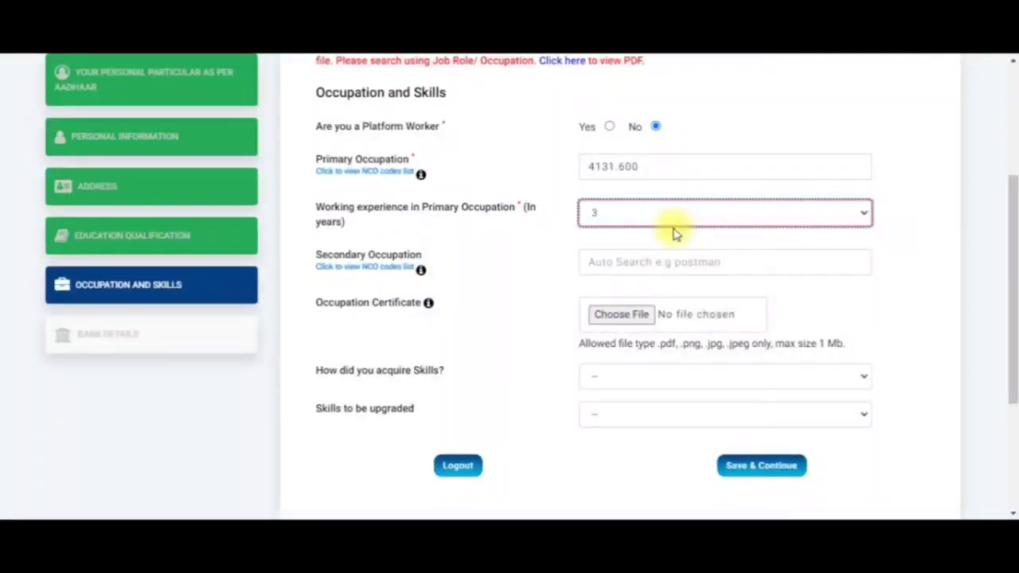
left_click(357, 261)
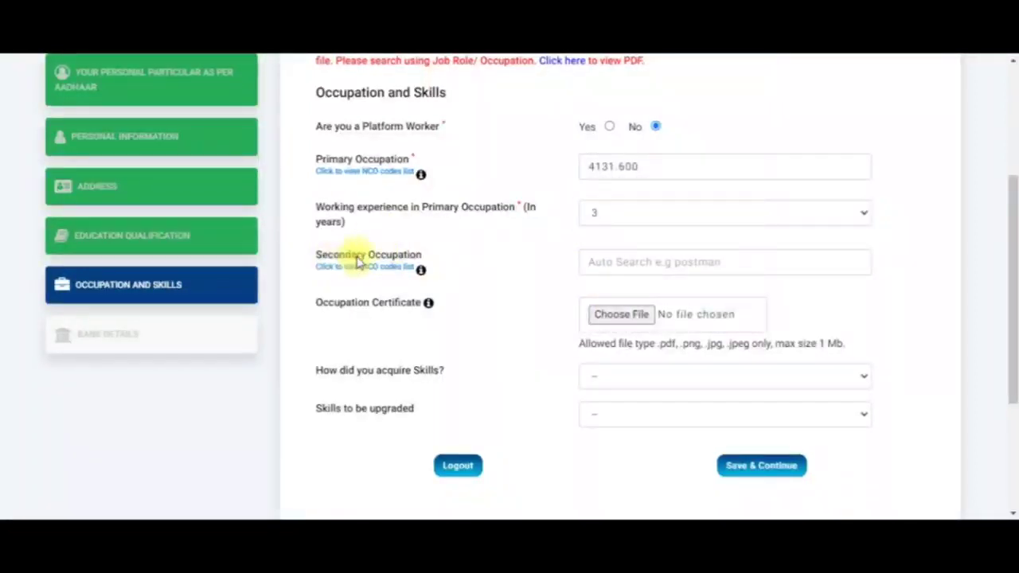
Show the options of the 'How did you acquire Skills?' dropdown
left_click_drag(327, 255, 419, 259)
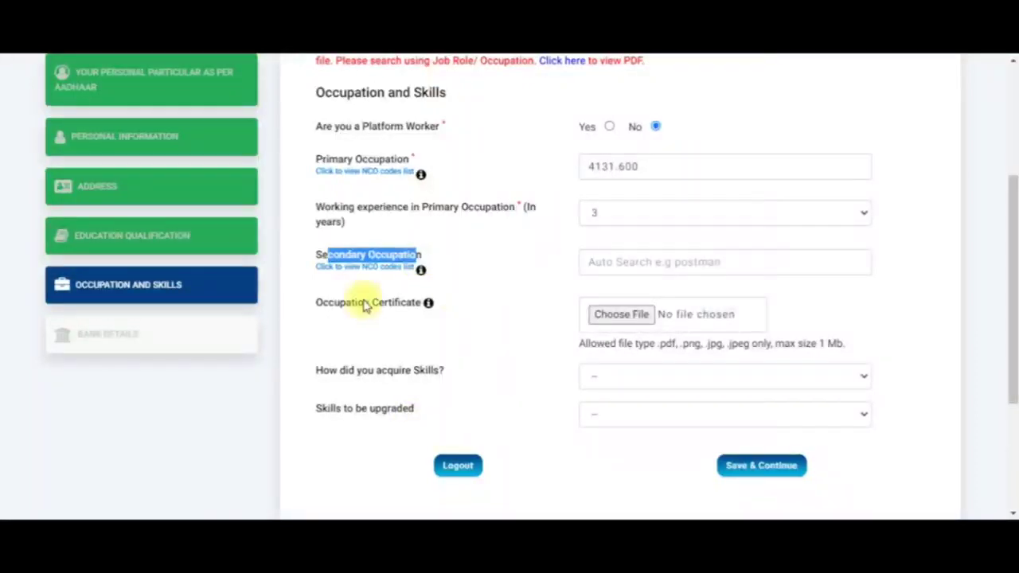
left_click_drag(318, 305, 420, 309)
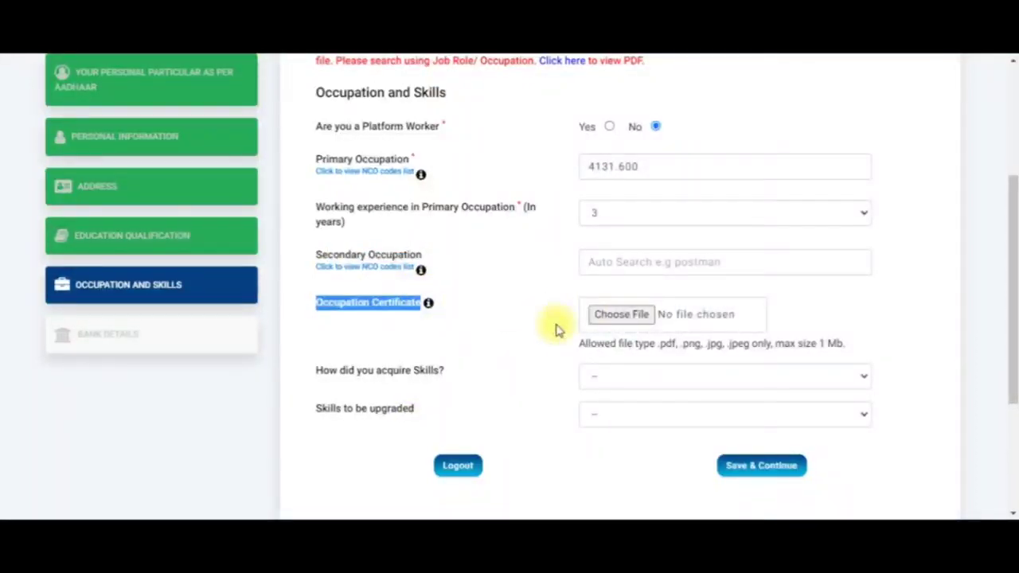
scroll(555, 329, "down", 2)
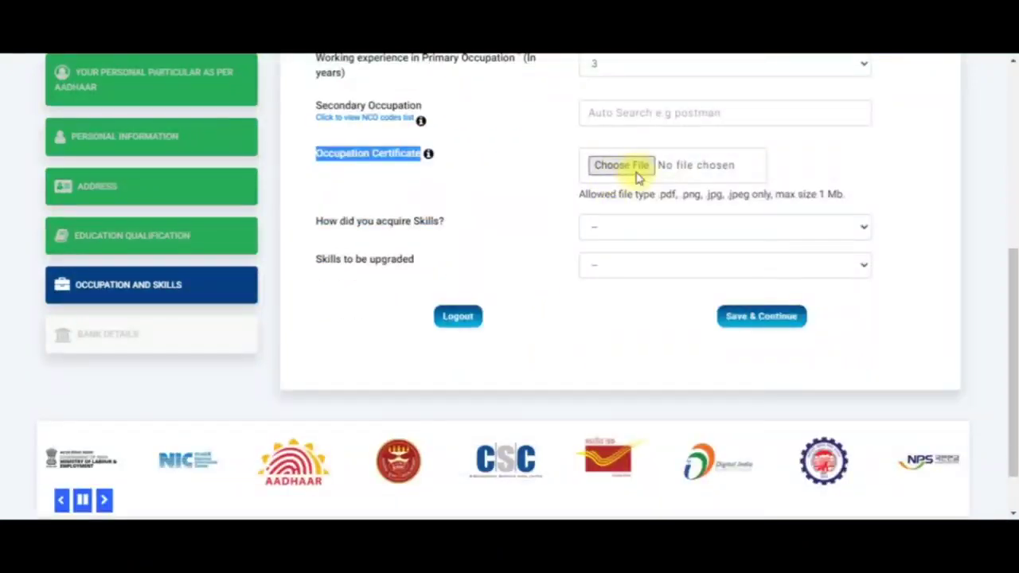
left_click_drag(316, 228, 605, 232)
left_click(606, 231)
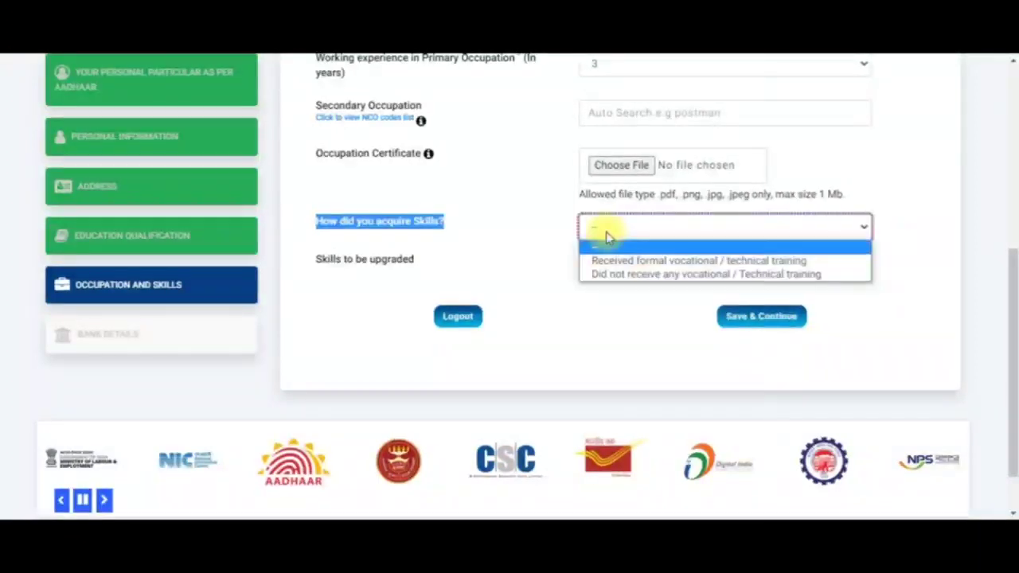